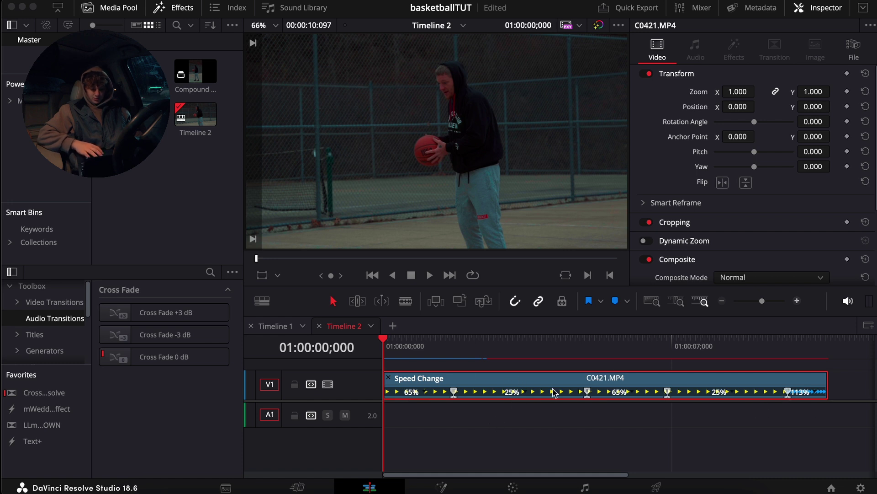
Display the retime curve of the C0421.MP4 clip, review its speed ramps, and hide the retime controls.
right_click(502, 382)
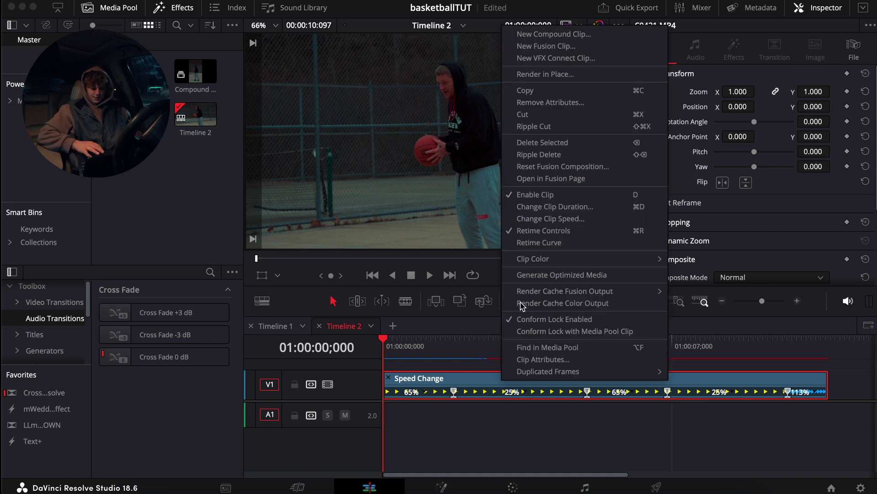
left_click(542, 243)
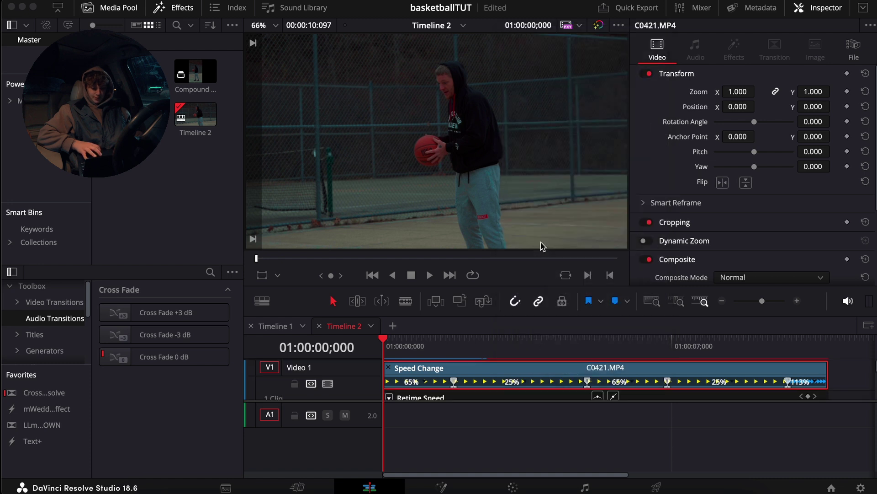
scroll(530, 396, "down", 2)
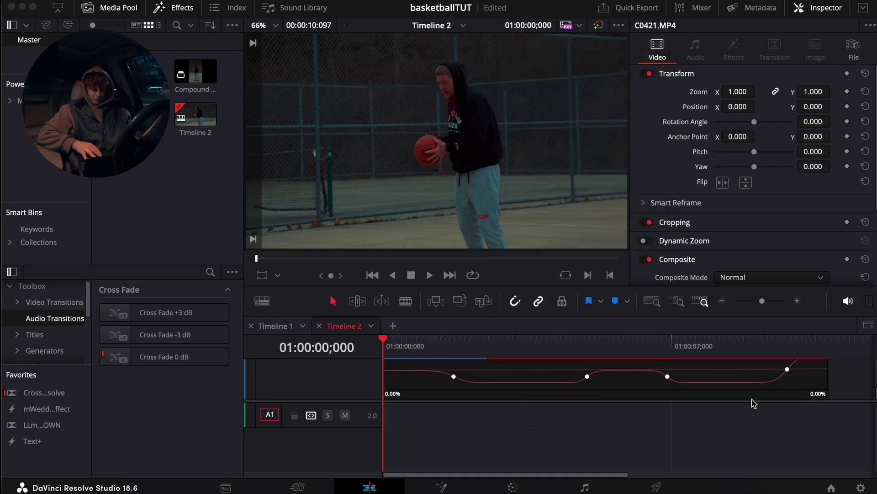
scroll(586, 395, "up", 2)
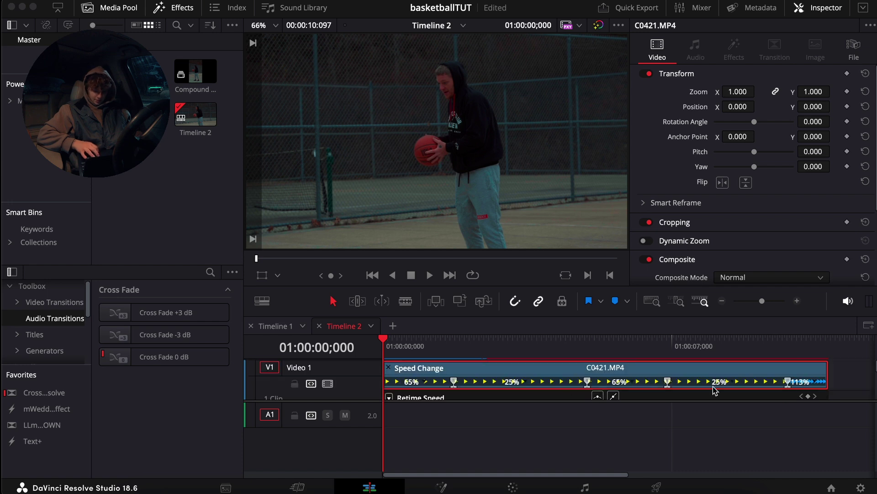
key("ctrl+r")
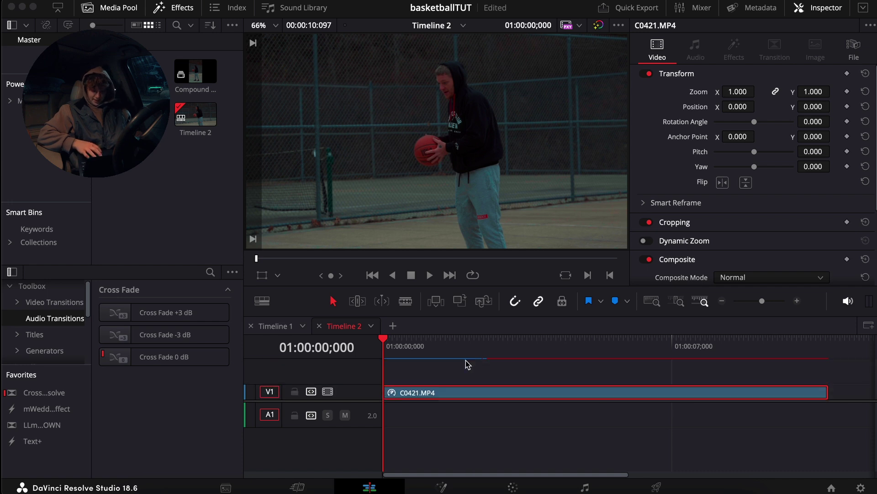
In the clip's color grade, enable node 07 and the Exsposer, BALANCE, LUT, vignneting and Glow nodes.
left_click(514, 486)
left_click(638, 181)
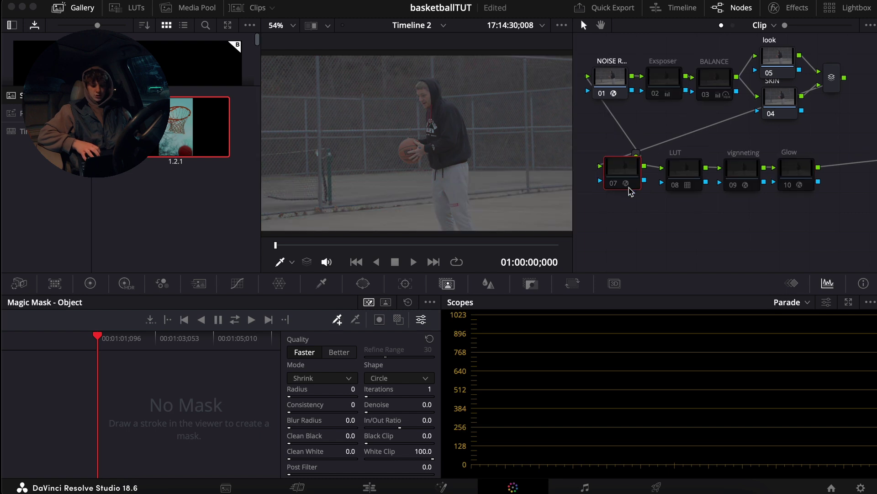
left_click(615, 184)
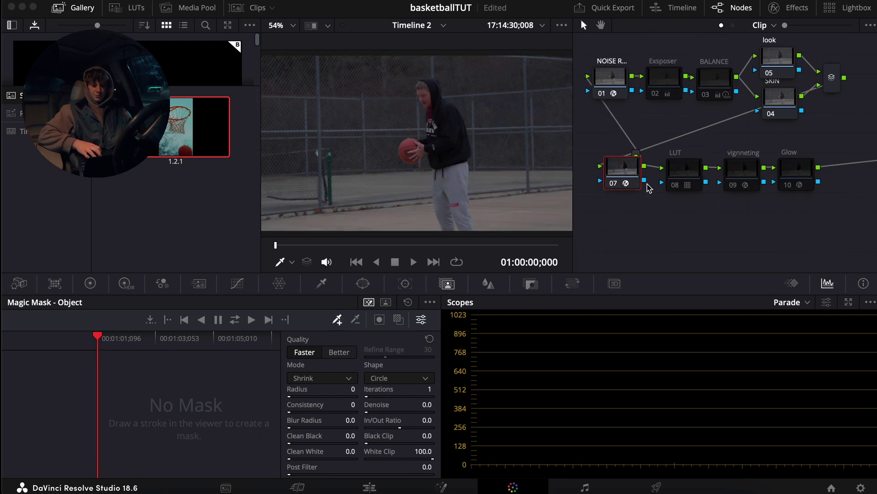
left_click(659, 95)
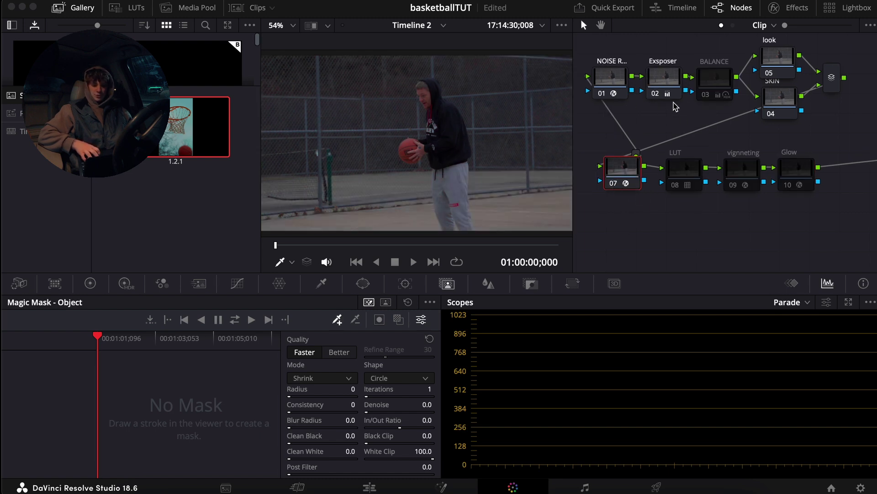
left_click(711, 95)
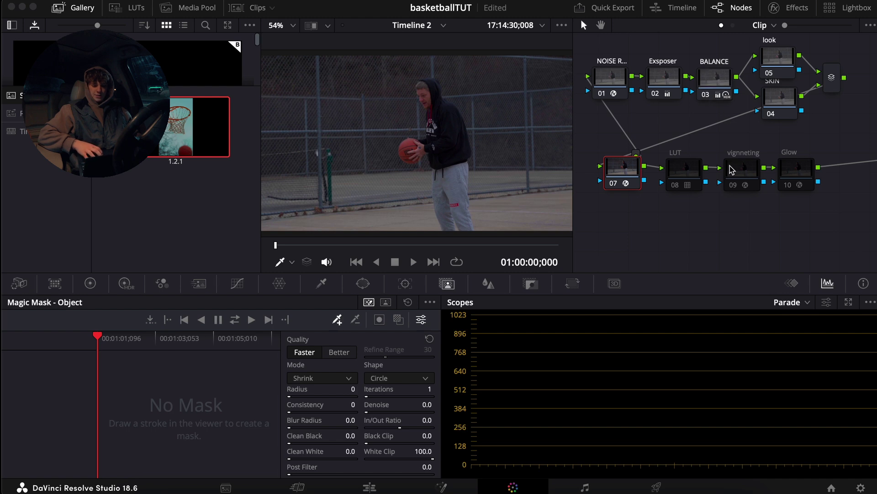
left_click(675, 187)
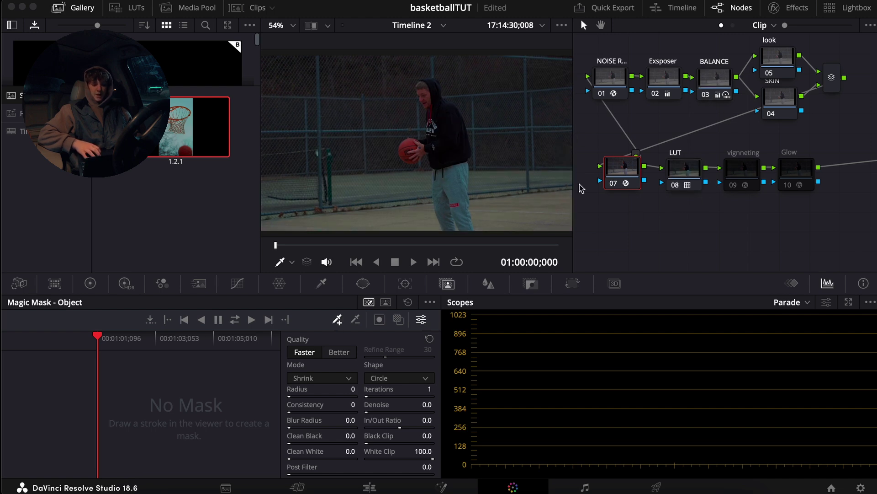
left_click(734, 186)
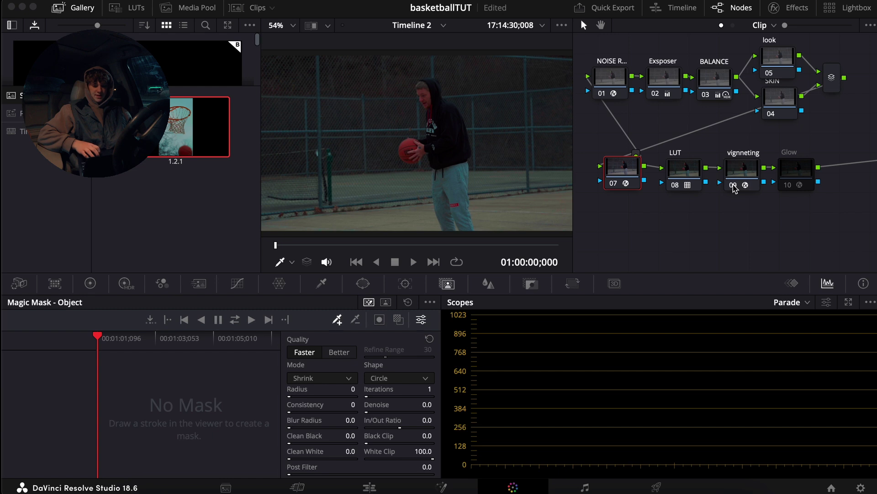
left_click(788, 185)
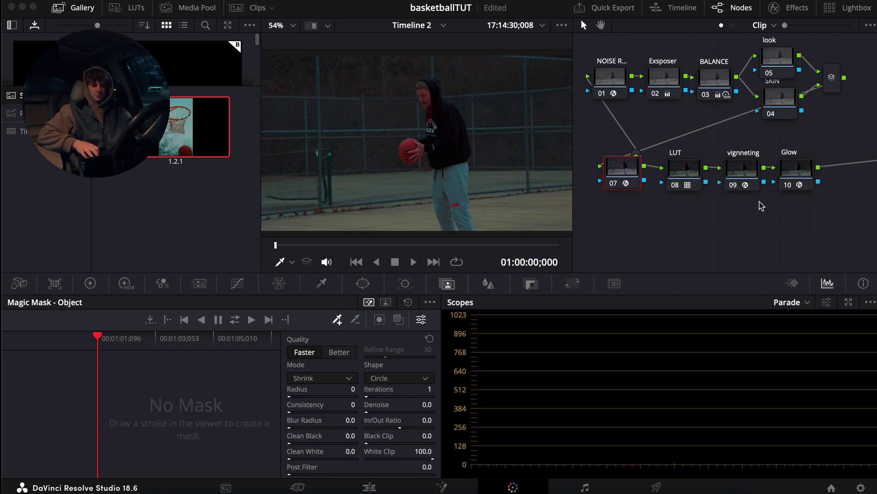
Open C0421.MP4 as a Fusion clip on the Fusion page and space the MediaIn1 and MediaOut1 nodes farther apart.
left_click(369, 487)
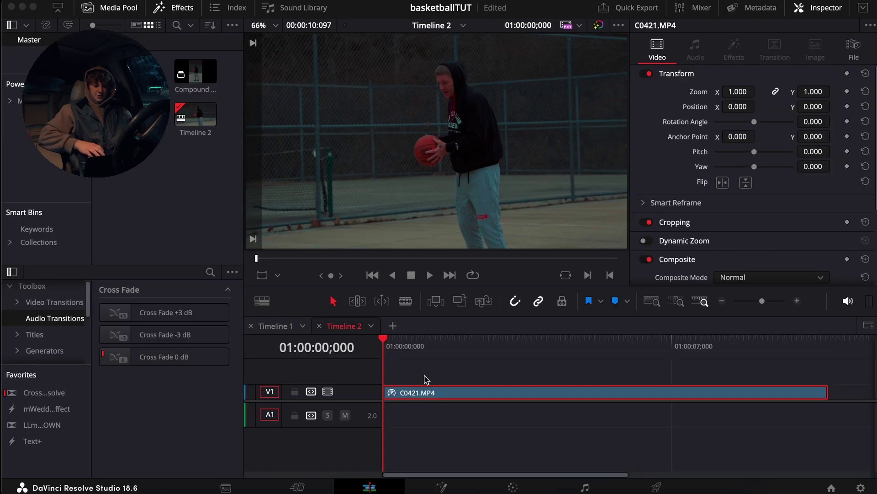
left_click(722, 300)
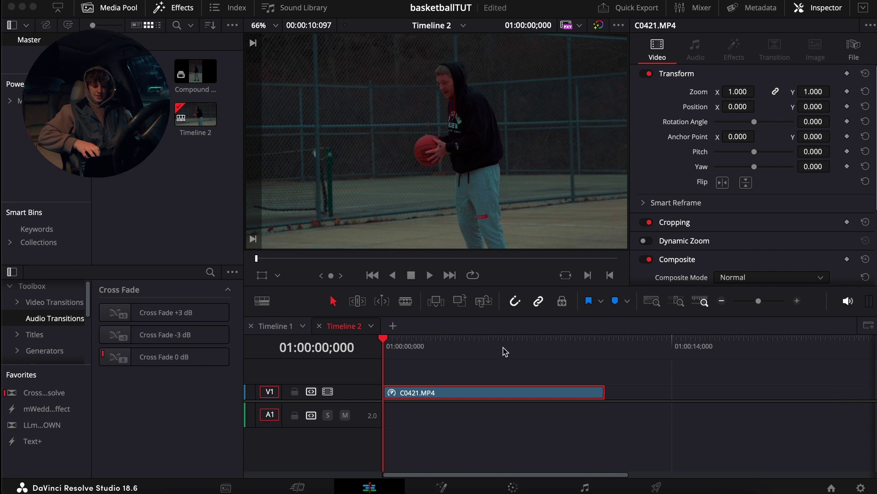
left_click(444, 487)
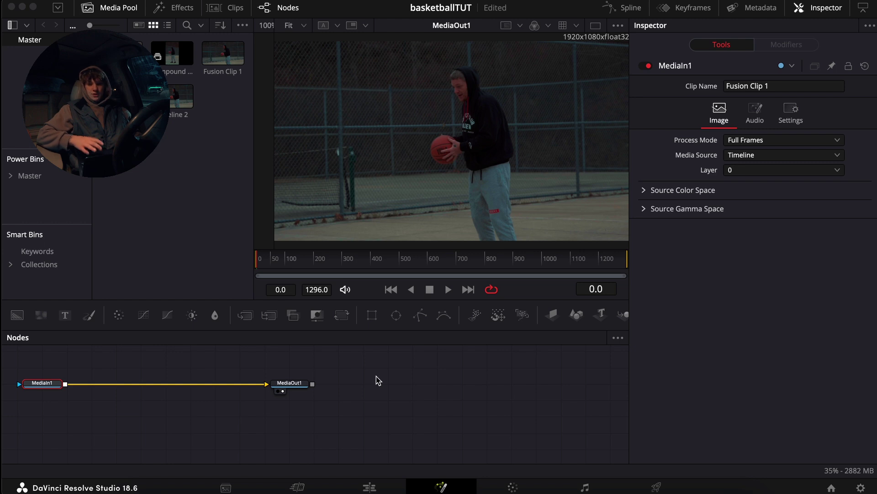
left_click_drag(36, 386, 78, 391)
left_click_drag(288, 388, 355, 392)
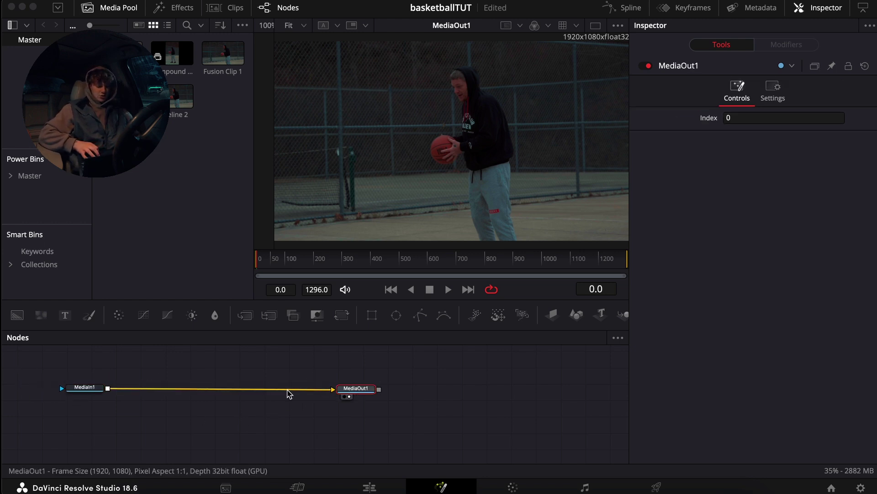
Add a Tracker node directly after MediaIn1.
left_click(82, 389)
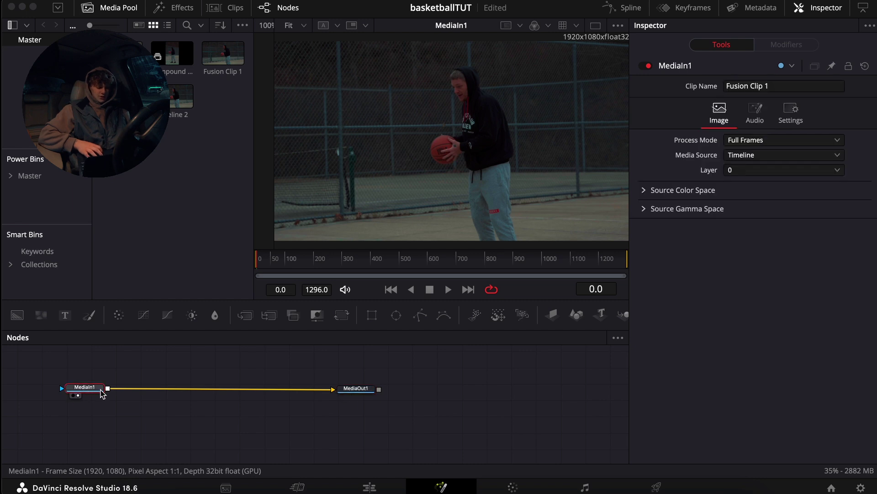
key("shift+space")
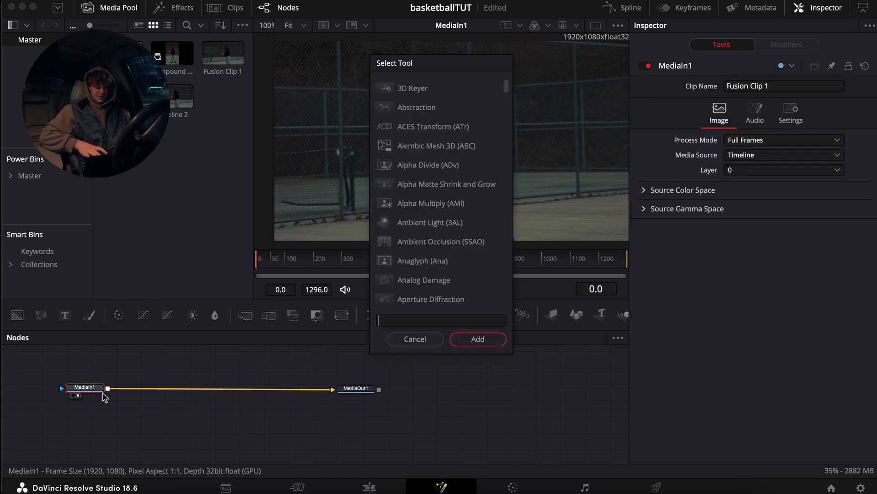
type("tr")
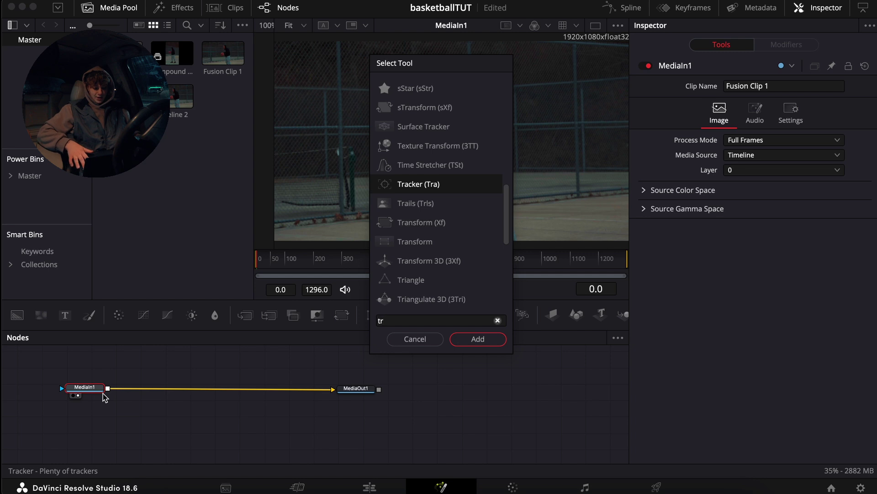
key("Return")
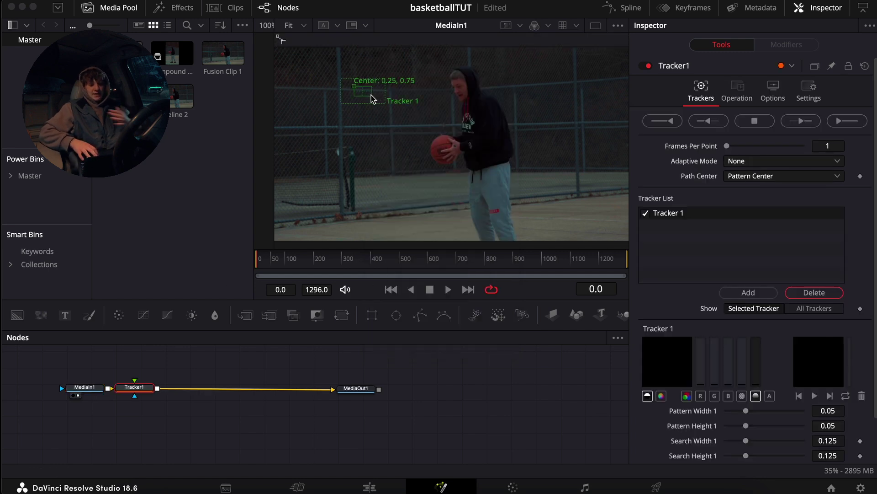
Try to track the basketball forward from frame 0 with a small pattern, and delete the Tracker node.
left_click_drag(373, 99, 442, 150)
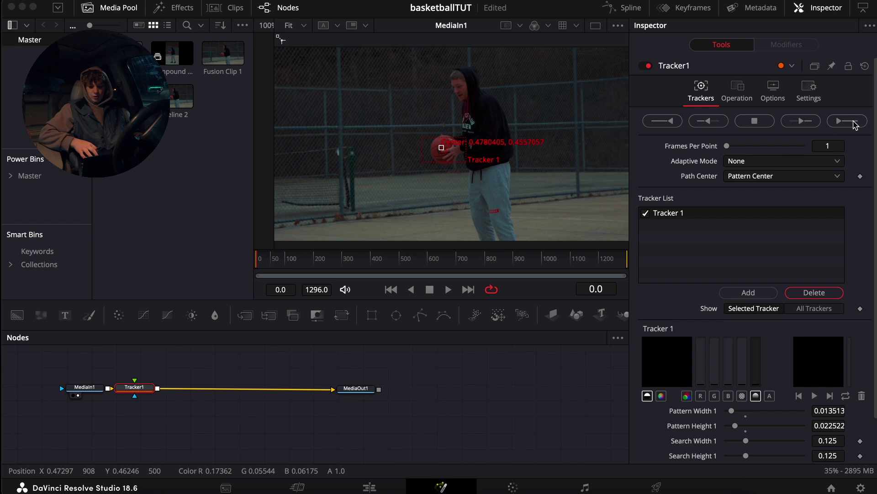
left_click(856, 123)
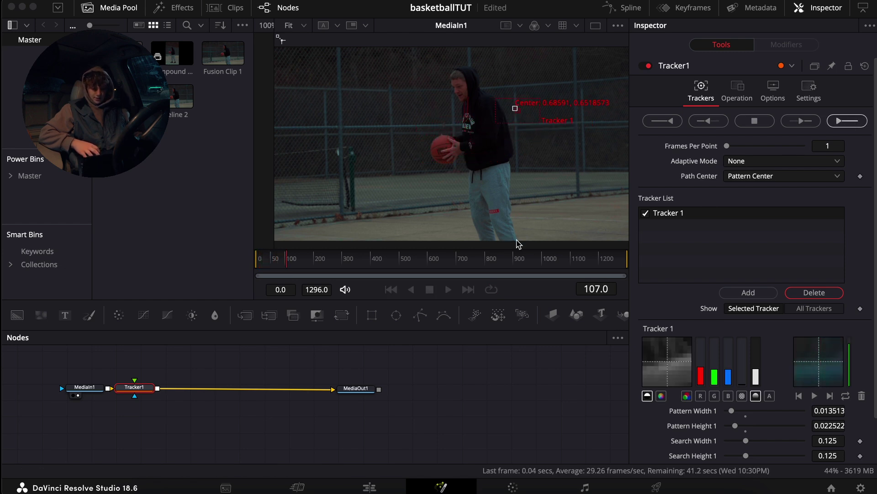
left_click(755, 123)
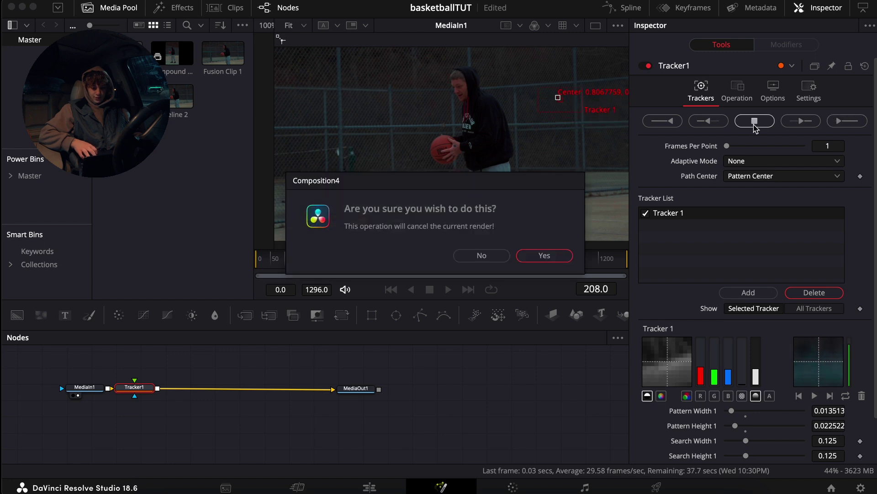
left_click(543, 255)
left_click_drag(485, 256, 330, 272)
key("Delete")
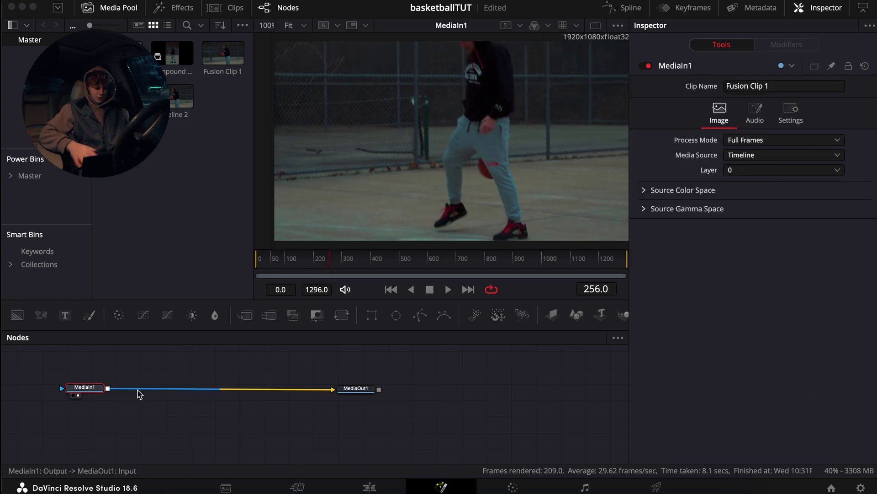
Add a Planar Tracker node between MediaIn1 and MediaOut1.
key("shift+space")
type("pla")
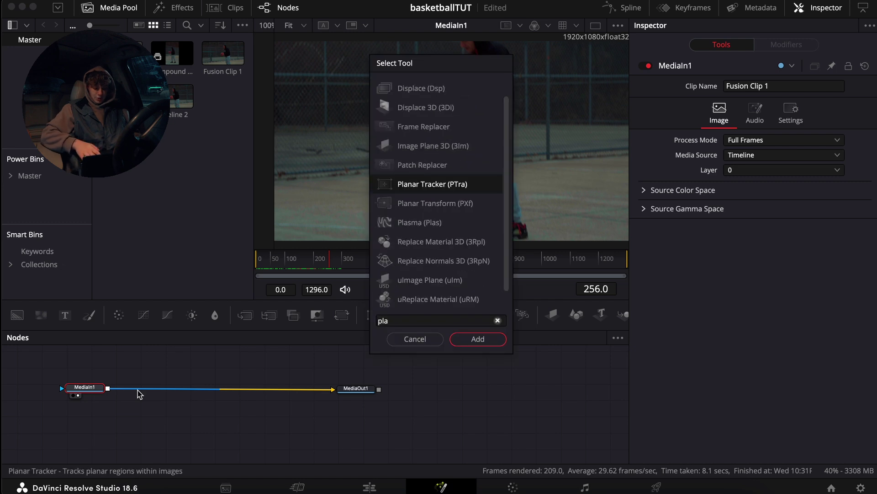
key("Escape")
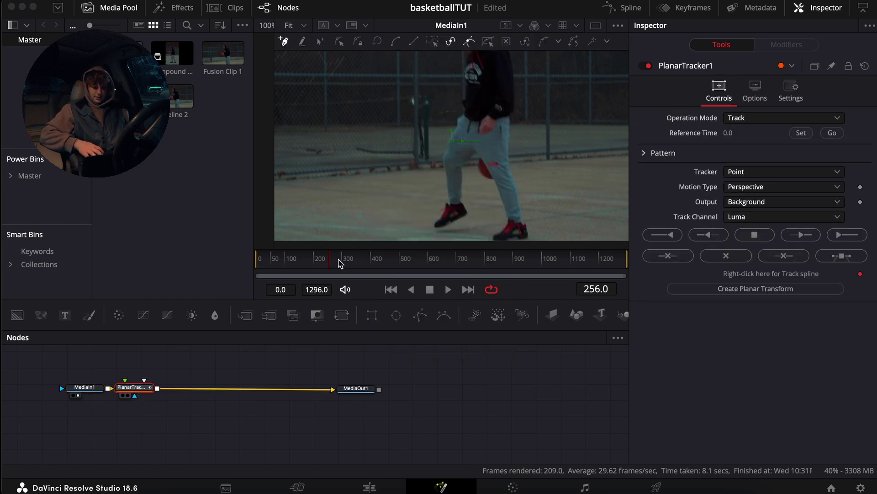
Set the planar tracker to Hybrid Point/Area with Translation motion type, and set its reference time at frame 0.
left_click_drag(329, 259, 254, 259)
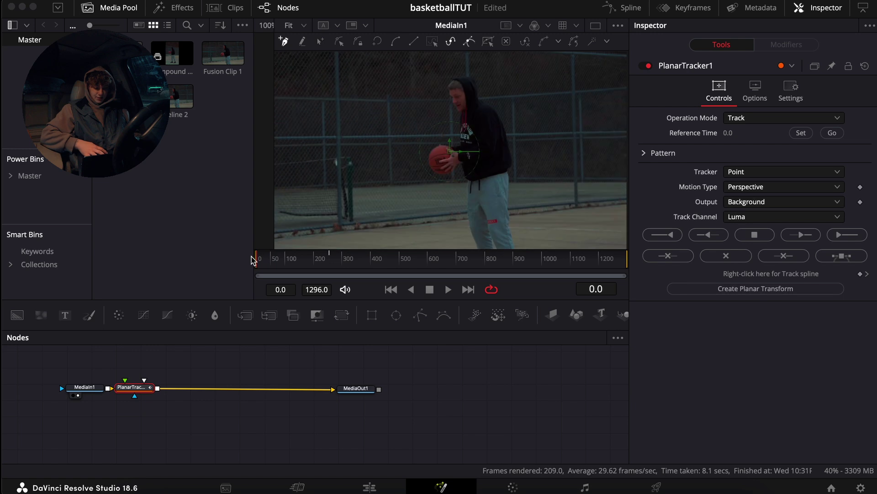
left_click(762, 172)
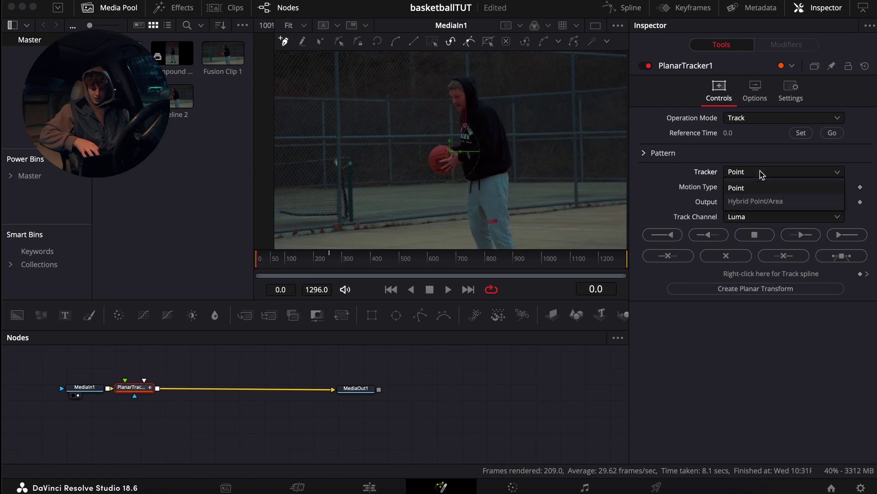
left_click(760, 202)
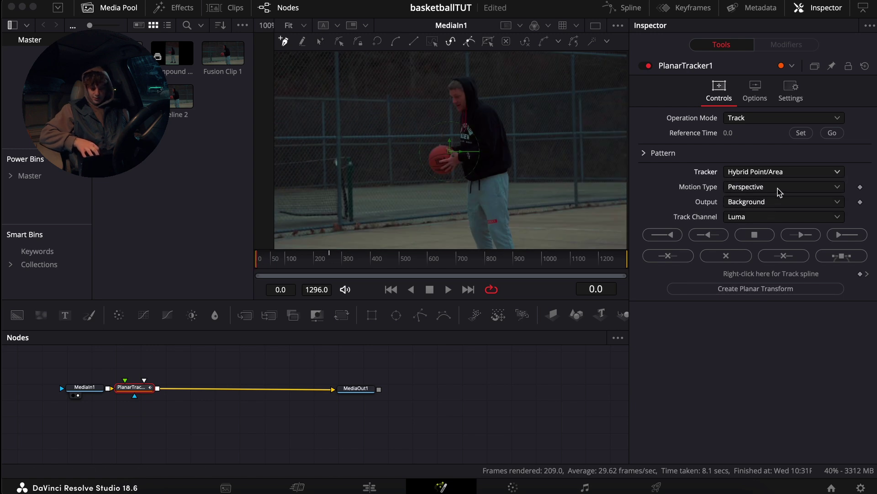
left_click(782, 187)
left_click(777, 204)
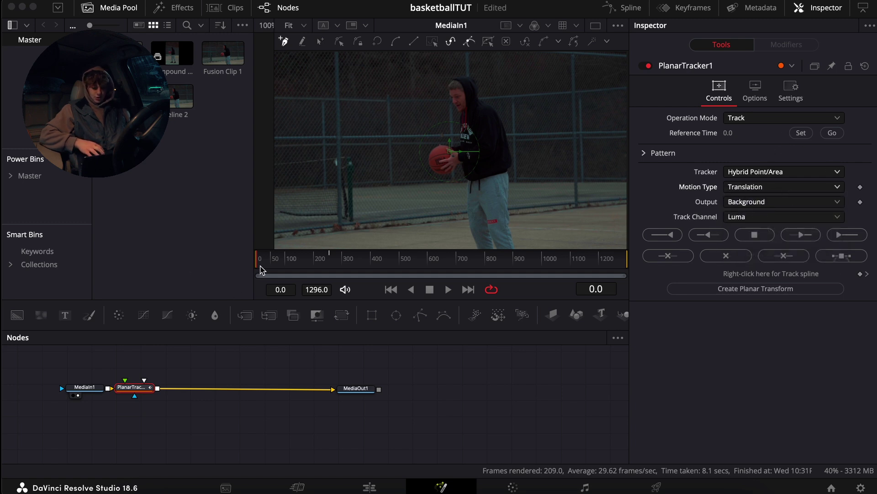
left_click(801, 134)
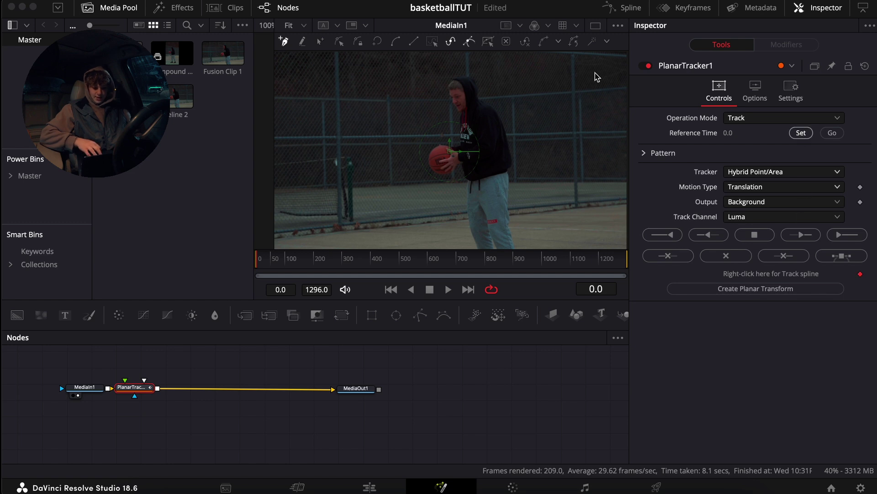
Outline the basketball as the planar tracking pattern and try to track it forward to the end.
left_click(453, 162)
left_click(444, 173)
left_click(838, 236)
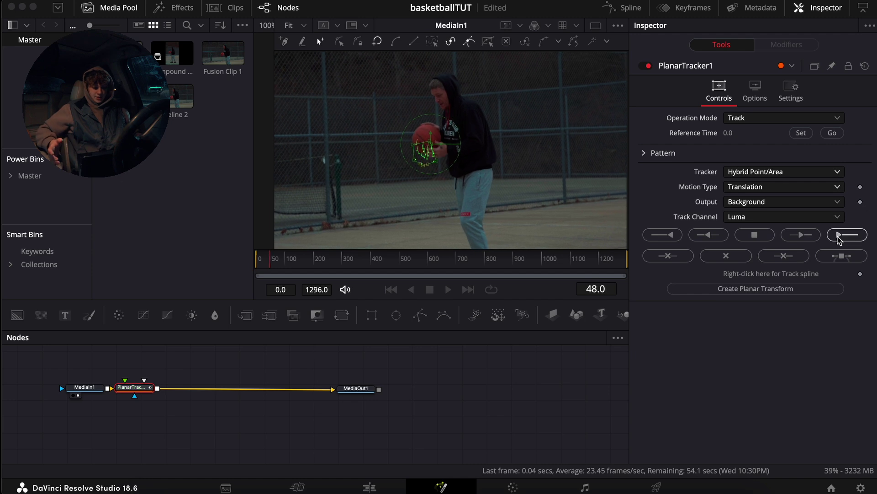
left_click(838, 236)
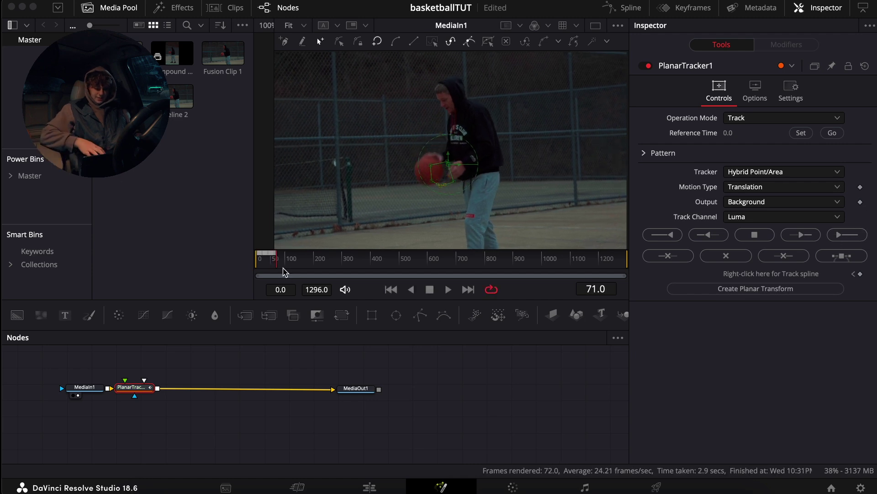
Delete the Planar Tracker node and return to the Edit page.
mouse_move(276, 266)
left_mouse_down()
mouse_move(269, 256)
mouse_move(273, 264)
left_mouse_up()
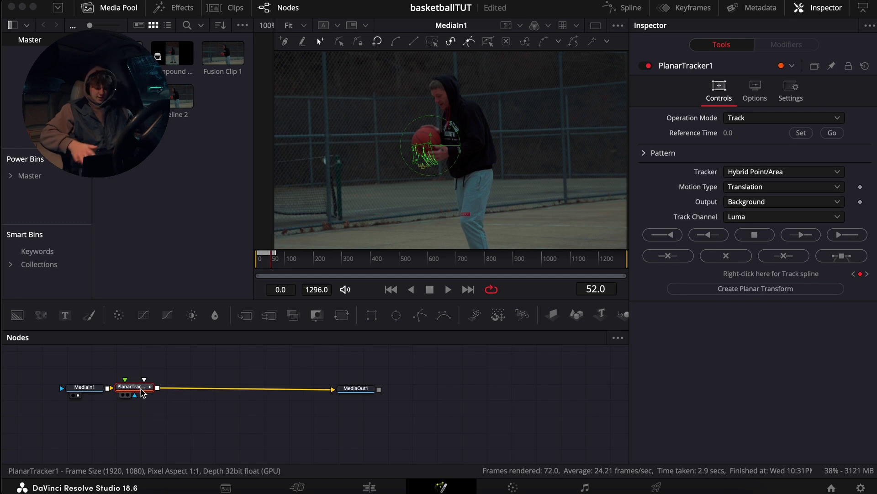
key("Delete")
left_click(372, 487)
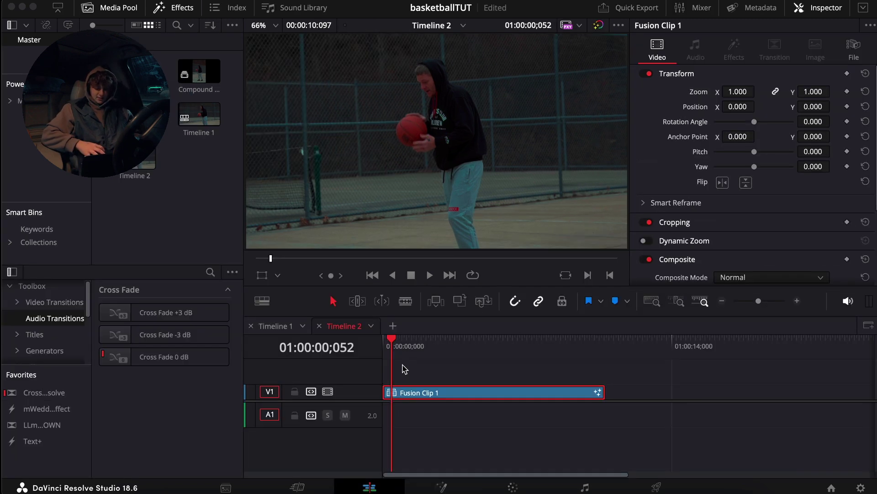
Open Timeline 1, locate the Grid effect in the Open FX library, and examine its settings on the adjustment clip.
left_click(276, 326)
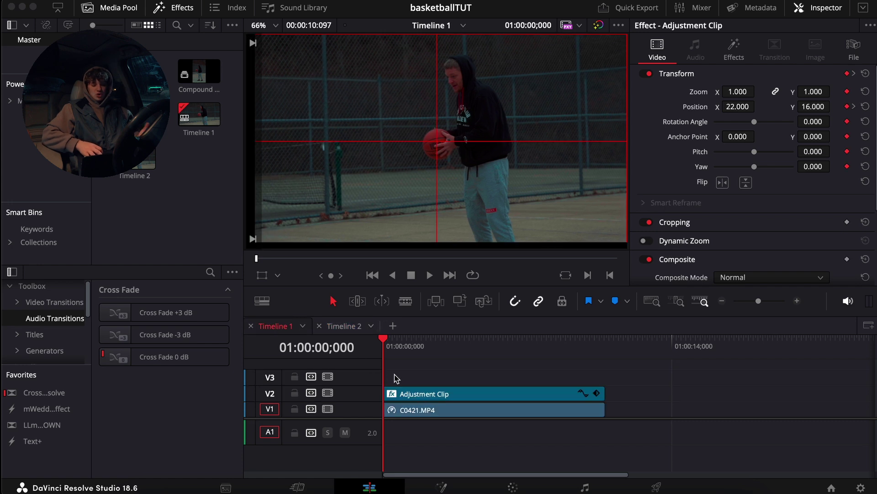
left_click(406, 396)
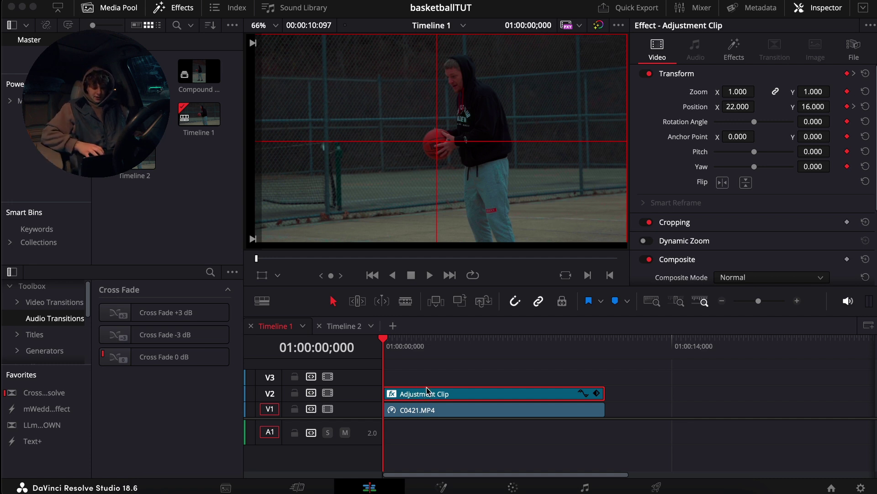
scroll(46, 364, "down", 2)
left_click(37, 338)
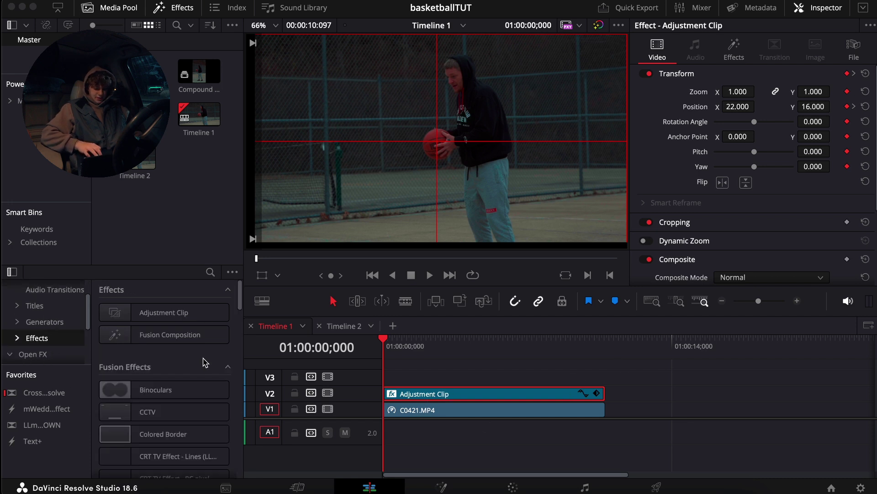
scroll(181, 357, "down", 10)
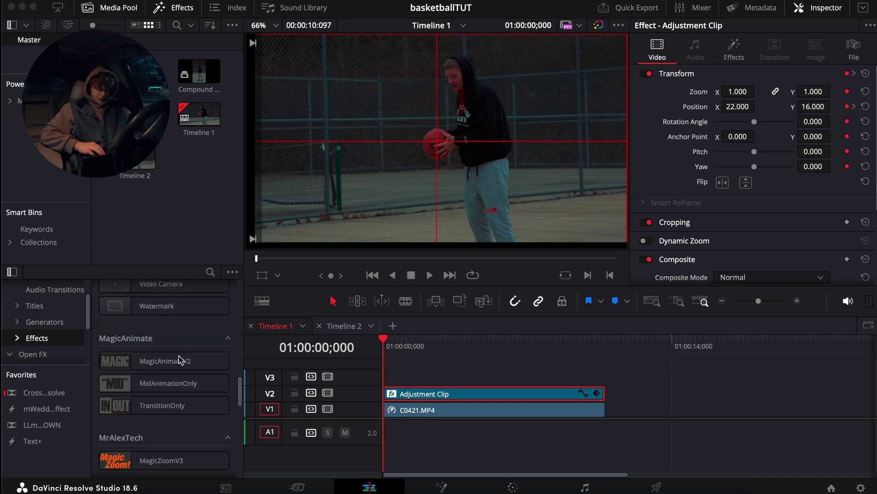
left_click(26, 351)
scroll(175, 454, "down", 12)
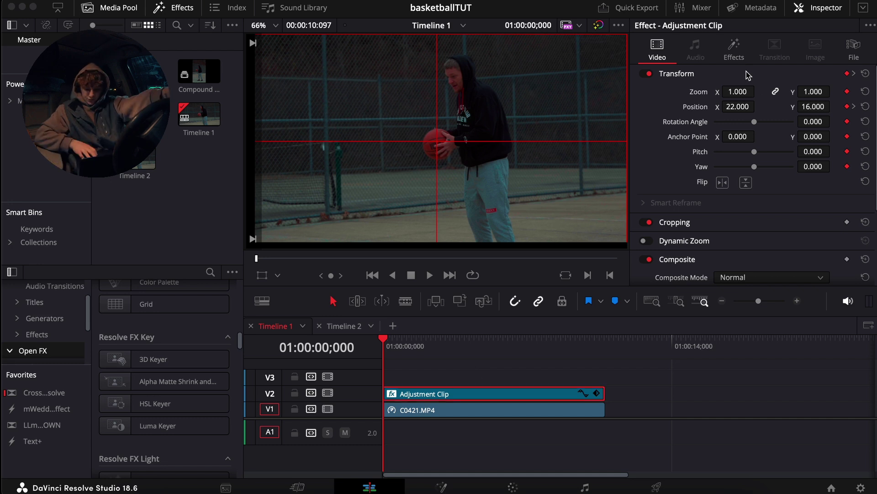
left_click(734, 52)
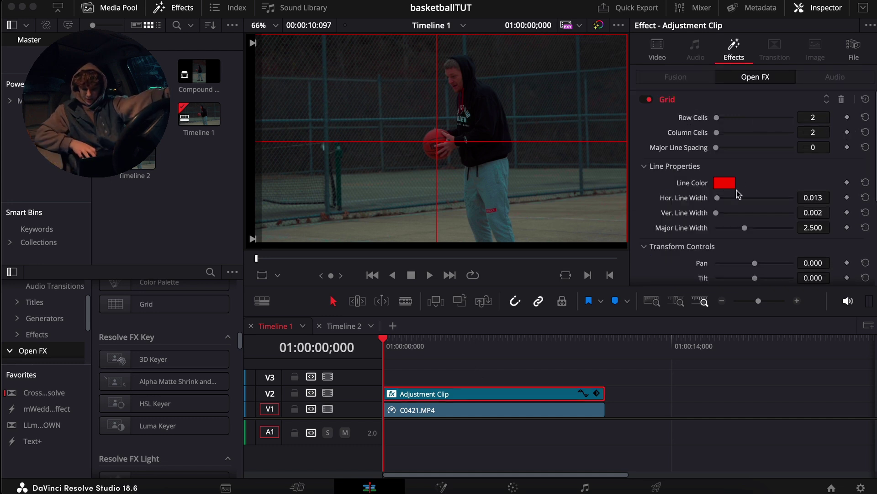
Advance to frame 5 and keyframe the adjustment clip's Position X at 27 to center the ball on the grid.
left_click(404, 384)
left_click(799, 301)
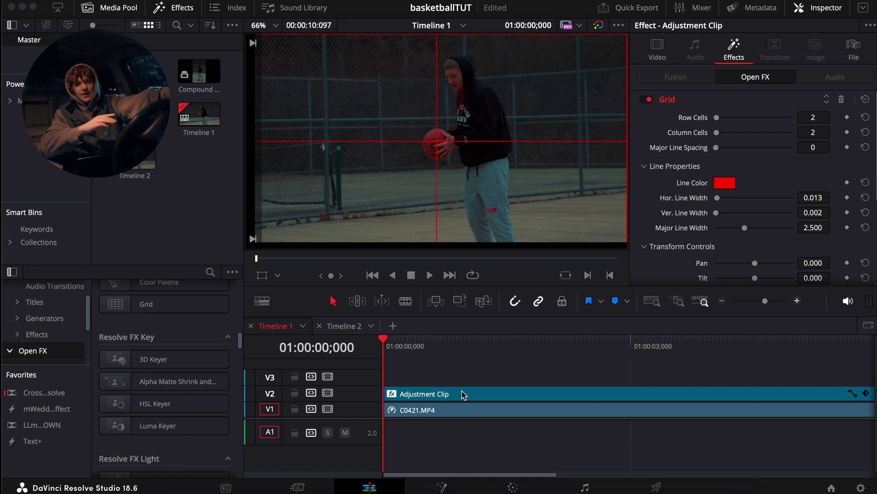
key("Right")
key("Right")
key("Right")
key("Right")
key("Right")
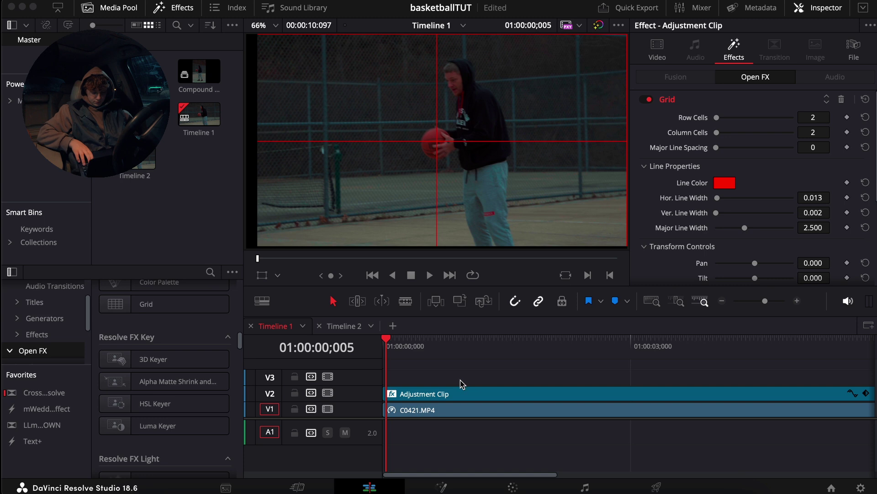
left_click(460, 392)
left_click_drag(731, 111, 740, 112)
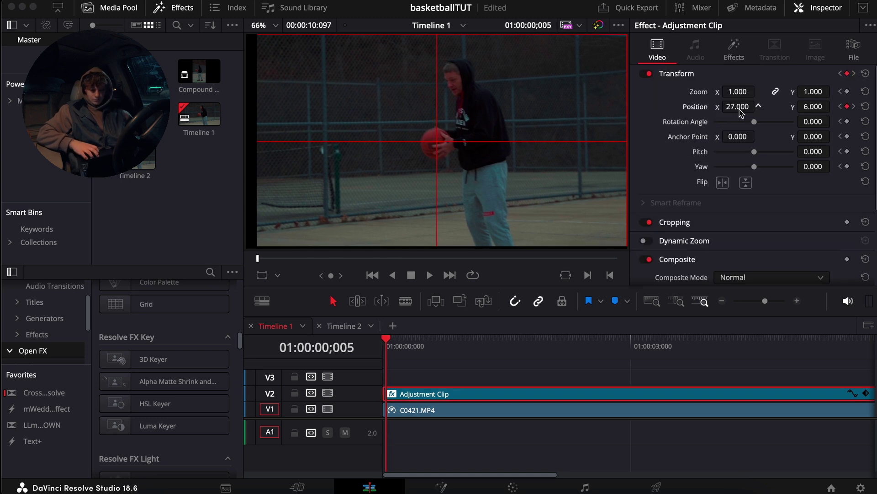
Advance through the clip to about frame 72 and keyframe the adjustment clip's Position Y so the ball stays on the grid crossing.
key("Right")
key("Right")
key("Right")
key("Right")
key("Right")
key("Right")
key("Right")
key("Right")
key("Right")
key("Right")
key("Right")
key("Right")
key("Right")
left_click_drag(809, 107, 809, 111)
key("Right")
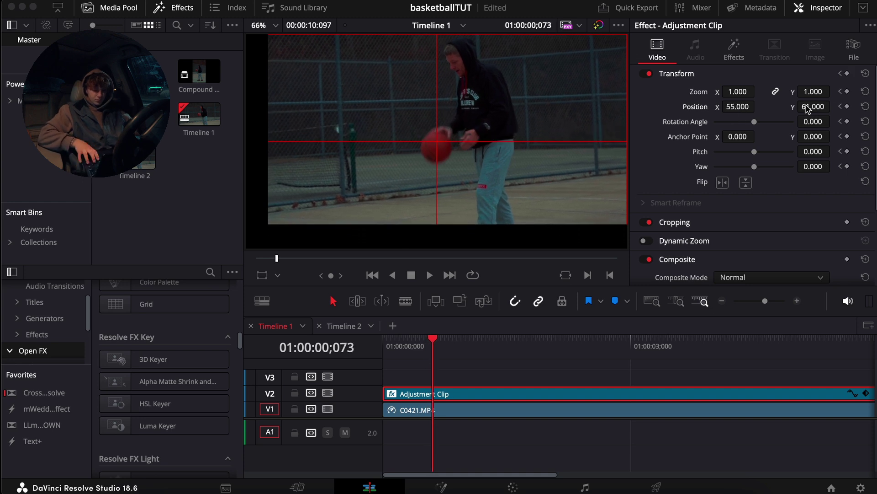
Keyframe the adjustment clip's position every few frames as the ball drops, reaching X 54, Y 214 at frame 89.
key("Right")
left_click_drag(808, 110, 816, 110)
left_click_drag(749, 111, 746, 112)
key("Right")
key("Right")
left_click_drag(806, 111, 818, 110)
key("Right")
key("Right")
key("Right")
key("Right")
left_click_drag(734, 110, 735, 109)
key("Right")
mouse_move(808, 110)
left_mouse_down()
mouse_move(820, 110)
mouse_move(812, 110)
left_mouse_up()
key("Right")
key("Right")
key("Right")
left_click_drag(744, 108, 745, 108)
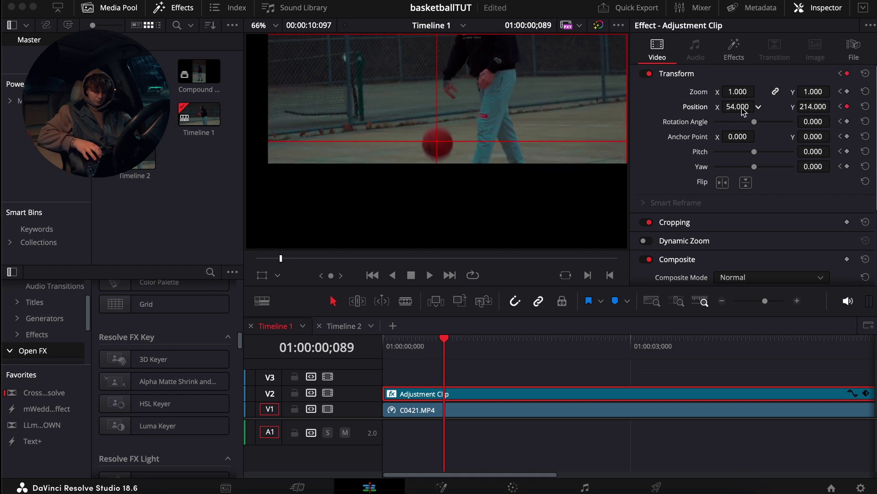
Add another position keyframe just past frame 89, with X 50 and Y 233.
key("Right")
left_click_drag(807, 108, 813, 108)
left_click_drag(743, 107, 740, 108)
Step and play through the frames after the last position keyframe to examine the ball's offset from the grid crossing.
key("Right")
key("Right")
key("Right")
key("Right")
key("Right")
key("Right")
key("Right")
key("Right")
key("Right")
key("Right")
key("Right")
key("Right")
key("Right")
key("Right")
key("Right")
key("Down")
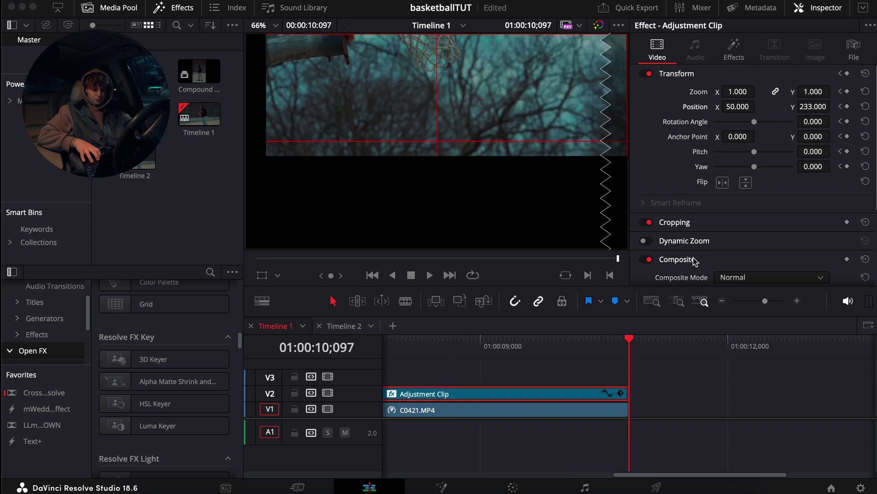
key("Up")
key("space")
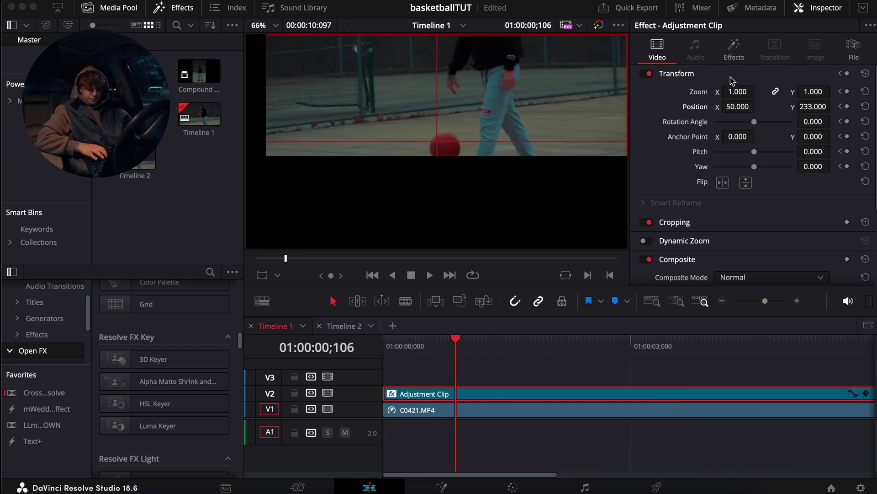
key("space")
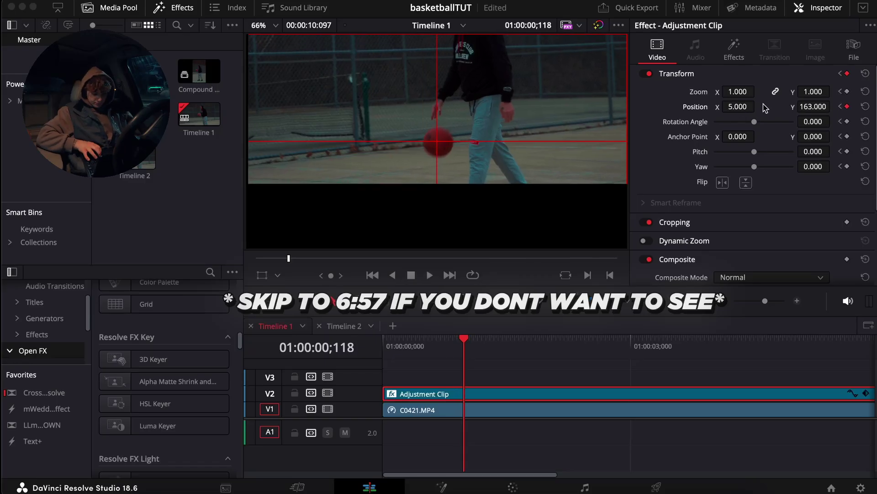
Keyframe the adjustment clip's Position X and Y every few frames after frame 118 to follow the ball, and add a marker at the stopping frame.
key("Right")
key("Right")
key("Right")
left_click_drag(745, 109, 740, 112)
key("Right")
key("Right")
key("Right")
key("Right")
mouse_move(818, 109)
left_mouse_down()
mouse_move(810, 109)
mouse_move(820, 112)
left_mouse_up()
key("Right")
key("Right")
key("Right")
key("Right")
left_click_drag(750, 110, 741, 109)
key("Right")
key("Right")
key("Right")
key("Right")
left_click_drag(815, 109, 809, 109)
key("Right")
key("Right")
key("Right")
key("Right")
left_click_drag(742, 110, 740, 112)
key("Right")
key("Right")
key("Right")
key("Right")
key("Right")
key("Right")
key("Right")
key("Right")
key("Right")
left_click_drag(813, 110, 808, 111)
left_click_drag(748, 112, 743, 111)
key("Right")
key("Right")
key("Right")
key("Right")
key("Right")
left_click_drag(821, 109, 818, 109)
key("Right")
left_click_drag(742, 110, 739, 110)
key("Right")
key("Right")
key("Right")
key("Right")
key("Right")
key("Right")
key("Right")
key("Right")
key("Right")
left_click_drag(811, 109, 808, 109)
key("Right")
key("Right")
key("Right")
key("Right")
key("Right")
left_click_drag(750, 111, 740, 112)
key("Right")
key("Right")
left_click_drag(813, 110, 812, 110)
key("Right")
key("Right")
key("Right")
key("Right")
key("Right")
key("m")
Play the keyframed section from the start, and step back to frame 98 to examine the ball's alignment with the grid.
key("space")
left_click(385, 351)
key("space")
left_click(449, 394)
key("Left")
key("Left")
key("Left")
key("Left")
key("Left")
key("Left")
key("Left")
key("Left")
key("Left")
key("Left")
key("Left")
key("Left")
key("Left")
key("Left")
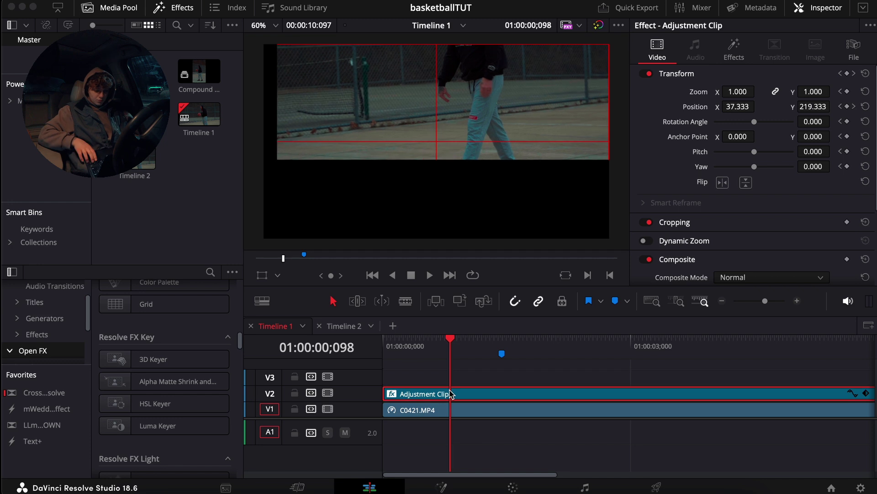
Replay the tracked section from the beginning of the timeline to check how well the ball stays on the grid crossing.
left_click(386, 351)
key("space")
key("space")
Add a position keframe past the already tracked section, lowering the adjustment clip's Position X and Y to recentre the ball.
key("Right")
key("Right")
key("Right")
key("Right")
key("Right")
key("Right")
key("Right")
key("Right")
key("Right")
key("Right")
key("Right")
left_click_drag(737, 111, 731, 112)
left_click_drag(813, 110, 809, 110)
Keyframe the adjustment clip's position at 01:00:01;094 with X -134 and Y 21.
key("Right")
key("Right")
key("Right")
key("Right")
key("Right")
key("Right")
key("Right")
key("Right")
key("Right")
key("Right")
left_click_drag(737, 112, 731, 111)
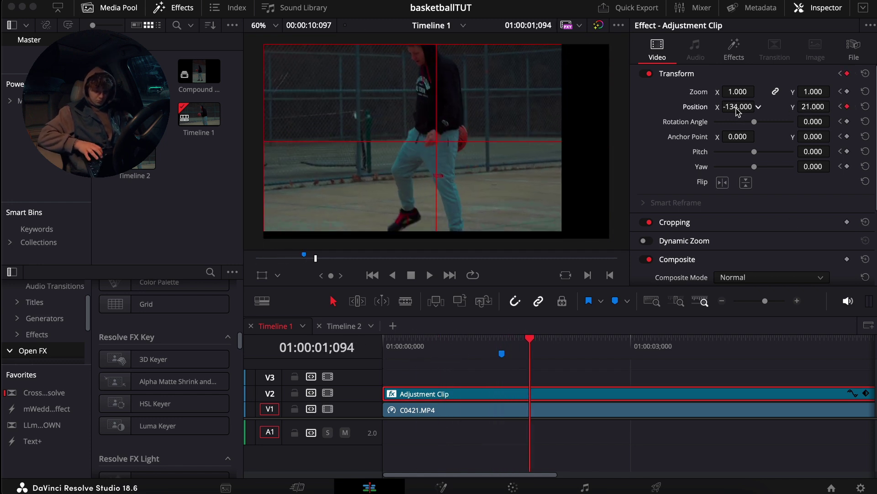
Keyframe the adjustment clip's position at 01:00:02;003 with X -130 and Y 47.
key("Right")
key("Right")
key("Right")
key("Right")
key("Right")
key("Right")
key("Right")
key("Right")
key("Right")
left_click_drag(812, 110, 808, 111)
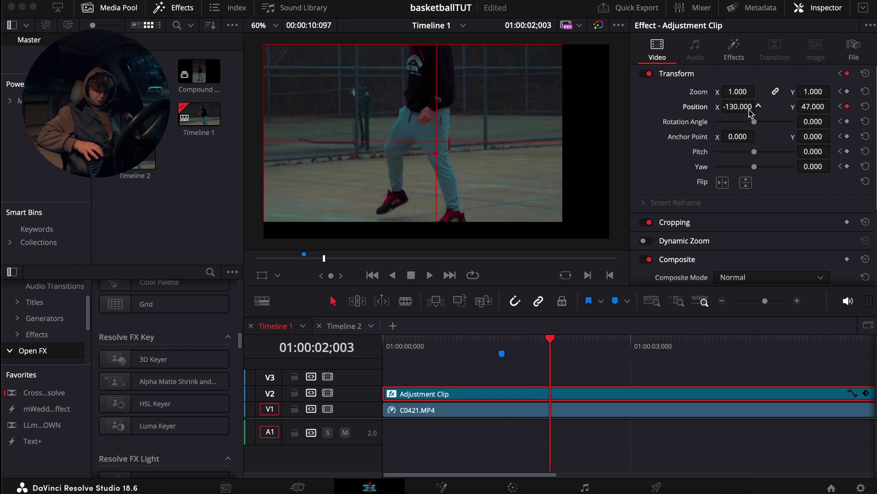
Follow the ball forward to 01:00:02;031 and keyframe the clip's position there with X -92 and Y 75.
key("Right")
key("Right")
key("Right")
key("Right")
key("Right")
key("Right")
key("Right")
key("Right")
key("Right")
left_click_drag(745, 111, 750, 111)
key("Right")
key("Right")
key("Right")
key("Right")
key("Right")
key("Right")
left_click_drag(814, 110, 821, 110)
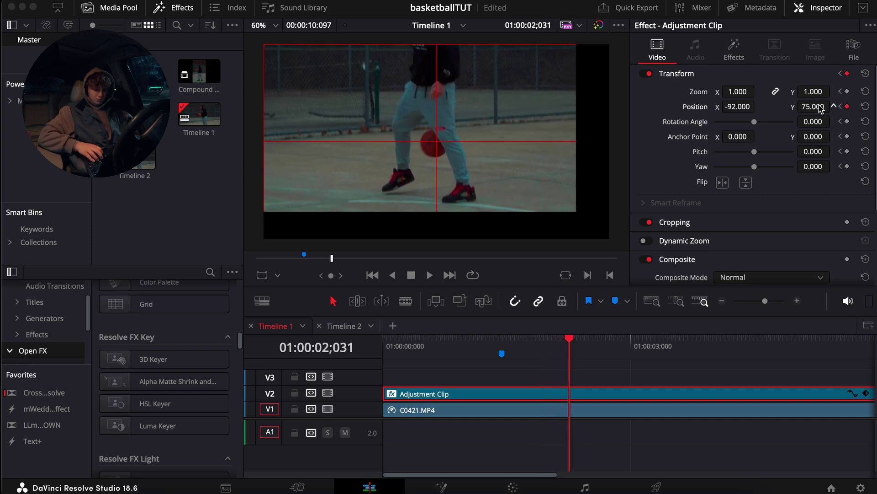
Add a position keyframe at 01:00:02;044 with X -65 and Y 103.
key("Right")
key("Right")
key("Right")
key("Right")
key("Right")
key("Right")
key("Right")
key("Right")
key("Right")
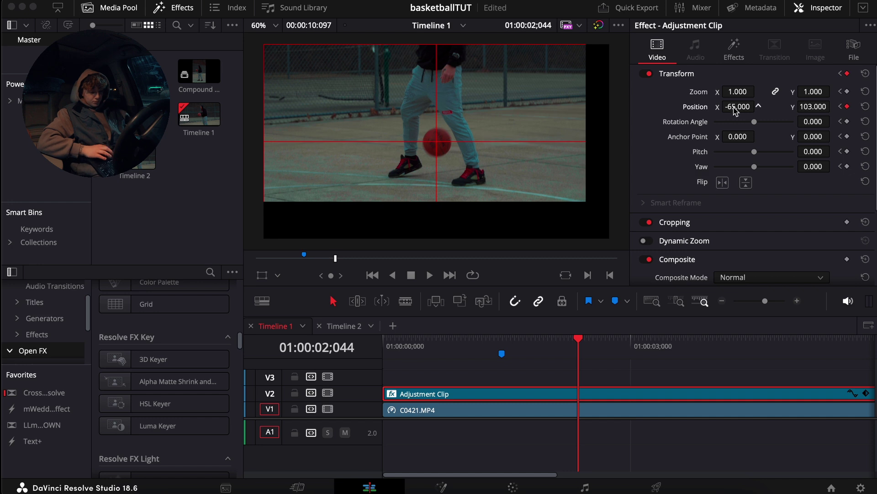
Add position keyframes up to 01:00:02;093, setting X -15 and Y 103 at that frame.
key("Right")
key("Right")
key("Right")
key("Right")
key("Right")
key("Right")
left_click_drag(731, 109, 730, 110)
left_click_drag(809, 108, 813, 108)
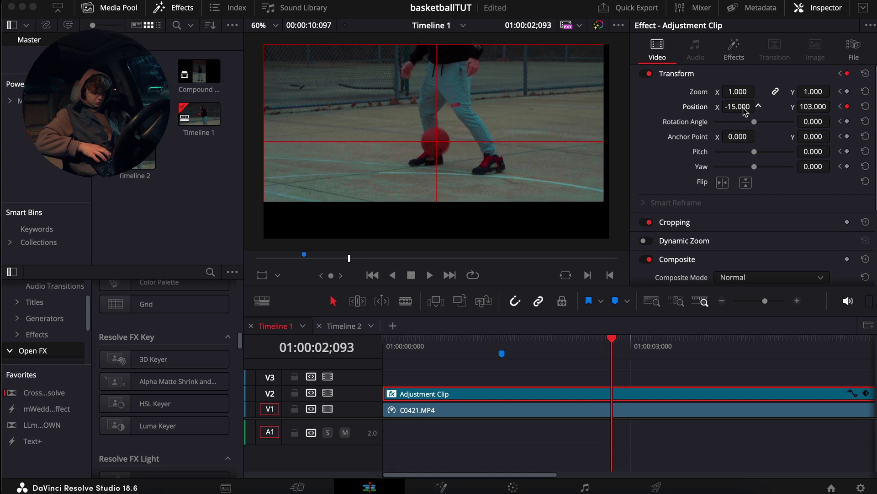
Keyframe the clip's position between 01:00:02;093 and 01:00:02;112, bringing Position Y to 67.
key("Right")
key("Right")
key("Right")
key("Right")
key("Right")
key("Right")
key("Right")
key("Right")
key("Right")
key("Right")
key("Right")
key("Right")
key("Right")
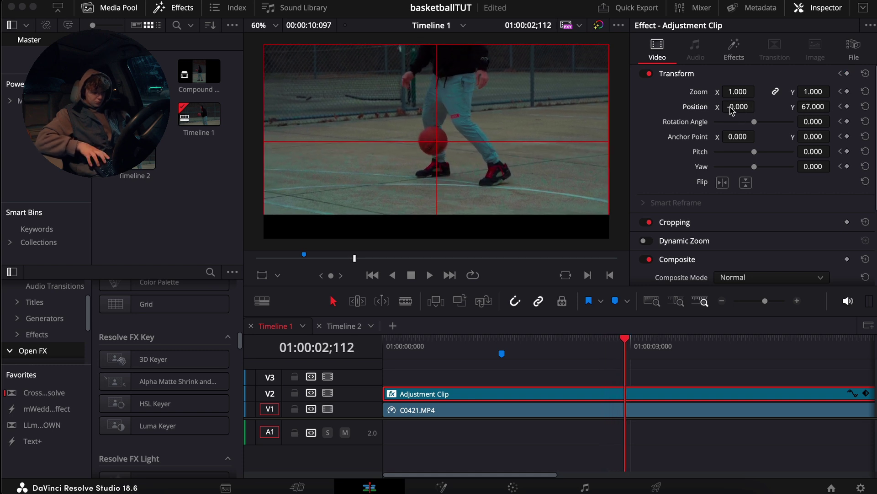
Continue the position keyframes from 01:00:02;112 towards 01:00:03;030, bringing the clip to X 24 and Y 4.
left_click_drag(811, 110, 805, 109)
key("Right")
key("Right")
key("Right")
key("Right")
key("Right")
key("Right")
key("Right")
key("Right")
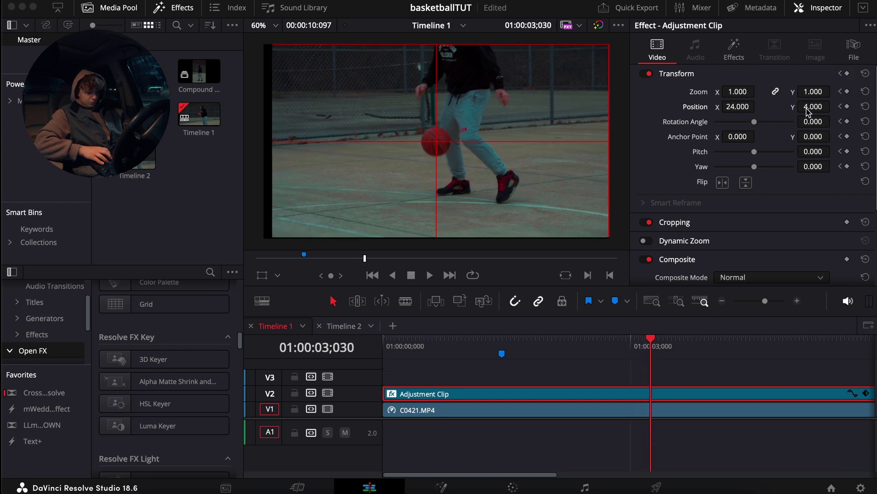
Keyframe Position X and Y every few frames after 01:00:03;030 to follow the ball, reaching X 49 and Y -94 at 01:00:04;012.
key("Right")
key("Right")
key("Right")
key("Right")
key("Right")
key("Right")
key("Right")
key("Right")
key("Right")
key("Right")
key("Right")
key("Right")
key("Right")
key("Right")
key("Right")
key("Right")
key("Right")
key("Right")
key("Right")
key("Right")
key("Right")
key("Right")
key("Right")
key("Right")
key("Right")
key("Right")
key("Right")
key("Right")
key("Right")
key("Right")
key("Right")
key("Right")
key("Right")
key("Right")
key("Right")
key("Right")
key("Right")
key("Right")
key("Right")
key("Right")
key("Right")
key("Right")
key("Right")
key("Right")
key("Right")
key("Right")
key("Right")
key("Right")
key("Right")
key("Right")
key("Right")
key("Right")
key("Right")
key("Right")
key("Right")
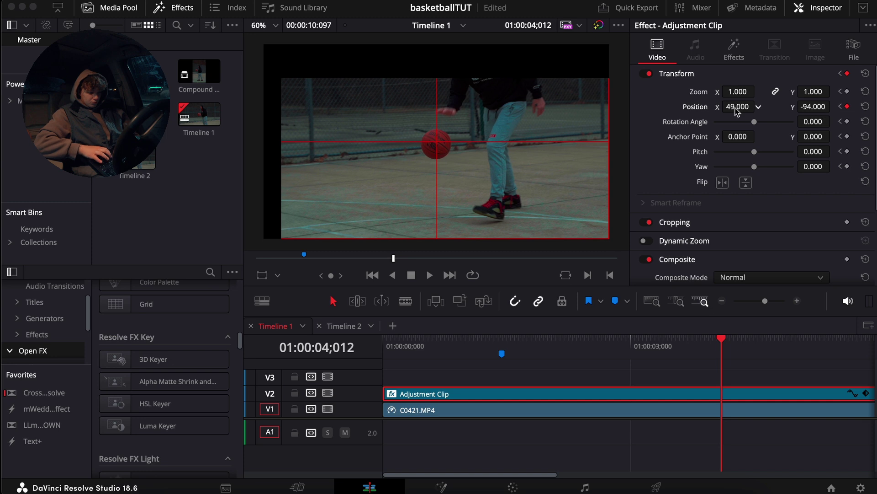
Keyframe the clip's position every few frames after 01:00:04;012 to follow the ball, reaching X 52 and Y -76 at 01:00:04;111.
key("Right")
key("Right")
key("Right")
key("Right")
key("Right")
key("Right")
key("Right")
key("Right")
key("Right")
key("Right")
key("Right")
key("Right")
key("Right")
key("Right")
key("Right")
key("Right")
key("Right")
key("Right")
key("Right")
key("Right")
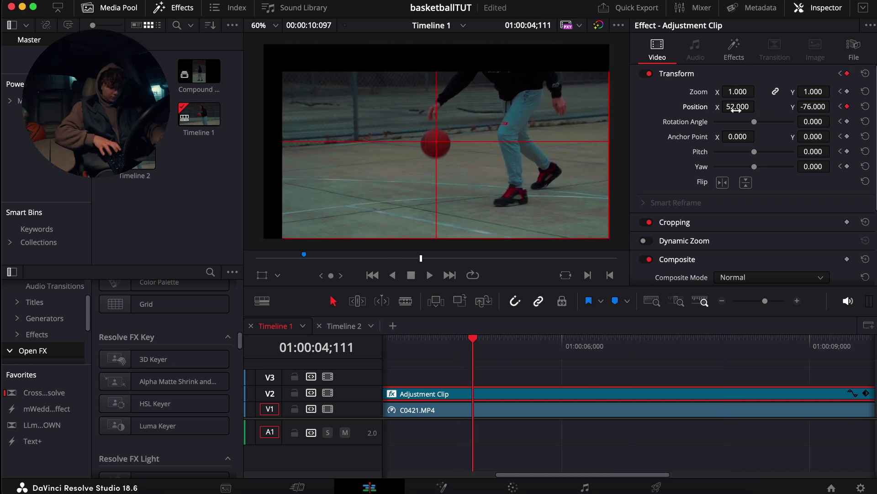
Continue the position keyframes from 01:00:04;111 to 01:00:05;016, setting X 41 and Y -157 at that frame.
key("Right")
key("Right")
key("Right")
key("Right")
key("Right")
key("Right")
key("Right")
key("Right")
key("Right")
key("Right")
key("Right")
key("Right")
key("Right")
key("Right")
key("Right")
key("Right")
key("Right")
key("Right")
key("Right")
key("Right")
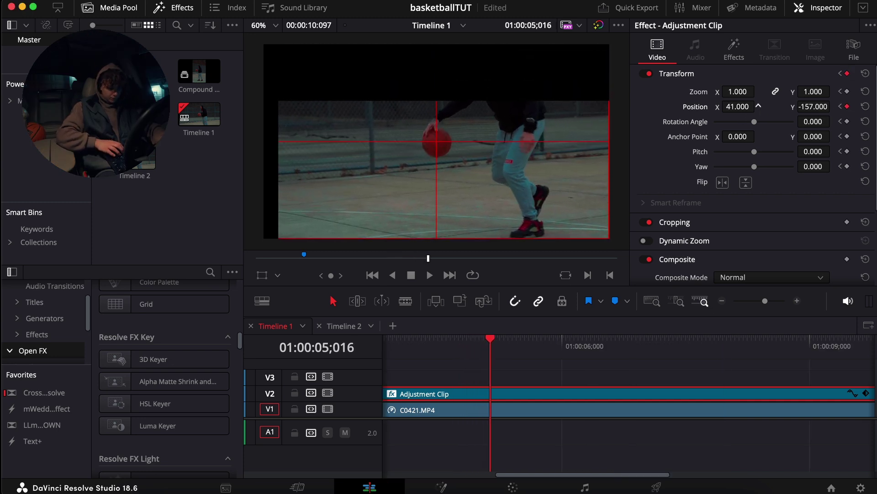
Keep keyframing the clip's position beyond 01:00:05;016 to follow the ball, and add a timeline marker at the stopping point.
key("Right")
key("Right")
key("Right")
key("Right")
key("Right")
key("Right")
key("Right")
key("Right")
key("Right")
key("Right")
key("Right")
key("Right")
key("Right")
key("Right")
key("Right")
key("Right")
key("Right")
key("Right")
key("Right")
key("Right")
key("Right")
key("Right")
key("Right")
key("Right")
key("Right")
key("Right")
key("Right")
key("Right")
key("m")
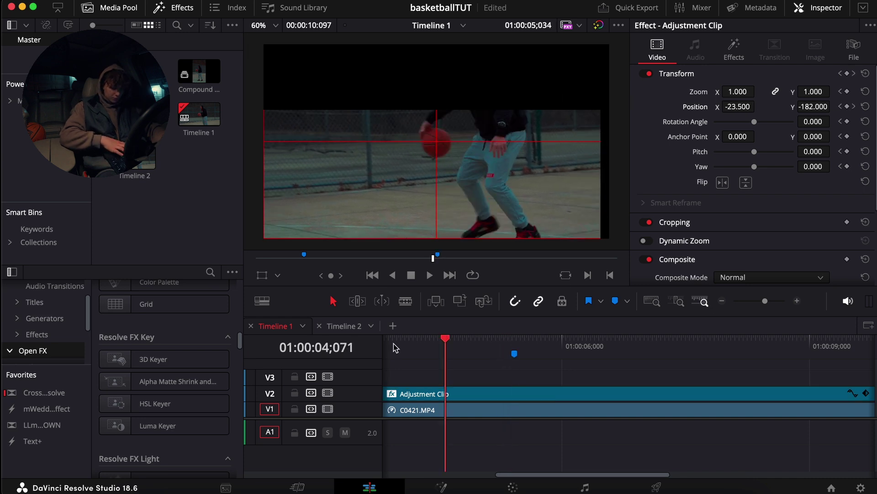
Play back the tracked section to check that the ball stays centered, and return to the marker.
key("space")
key("space")
key("shift+Up")
Keyframe the clip's position from the second marker onward, setting X -193 and Y -109 at 01:00:06;015.
key("Right")
key("Right")
key("Right")
key("Right")
key("Right")
key("Right")
key("Right")
key("Right")
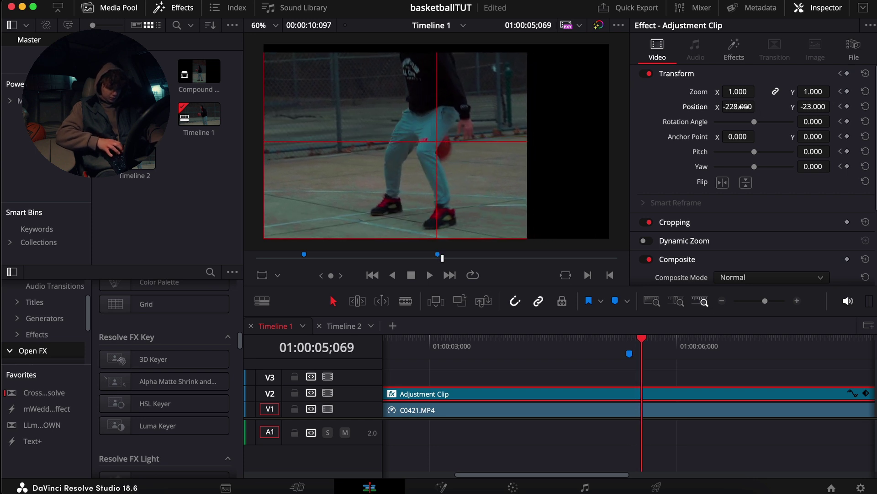
key("Right")
key("Right")
key("Right")
key("Right")
key("Right")
key("Right")
key("Right")
key("Right")
key("Right")
key("Right")
key("Right")
key("Right")
key("Right")
key("Right")
key("Right")
key("Right")
key("Right")
key("Right")
key("Right")
key("Right")
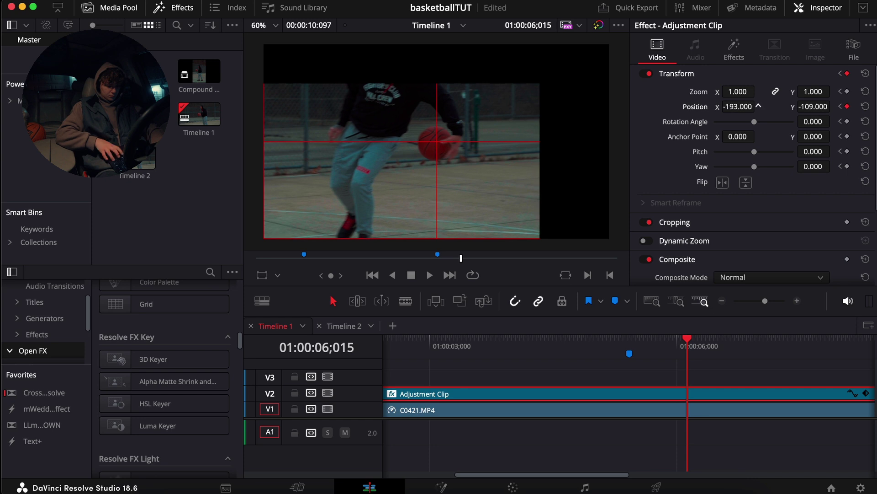
Continue the position keyframes from 01:00:06;015 towards 01:00:06;033, bringing the clip to X -166 and Y -125.
key("Right")
key("Right")
key("Right")
key("Right")
key("Right")
key("Right")
key("Right")
key("Right")
key("Right")
key("Right")
key("Right")
key("Right")
key("Right")
key("Right")
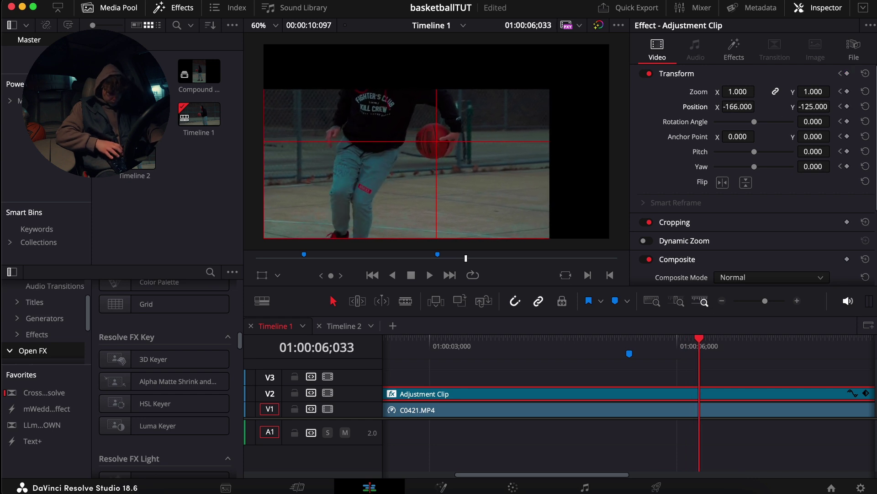
Play back the tracked clip with the whole timeline in view to check the ball's centering.
key("space")
left_click(722, 301)
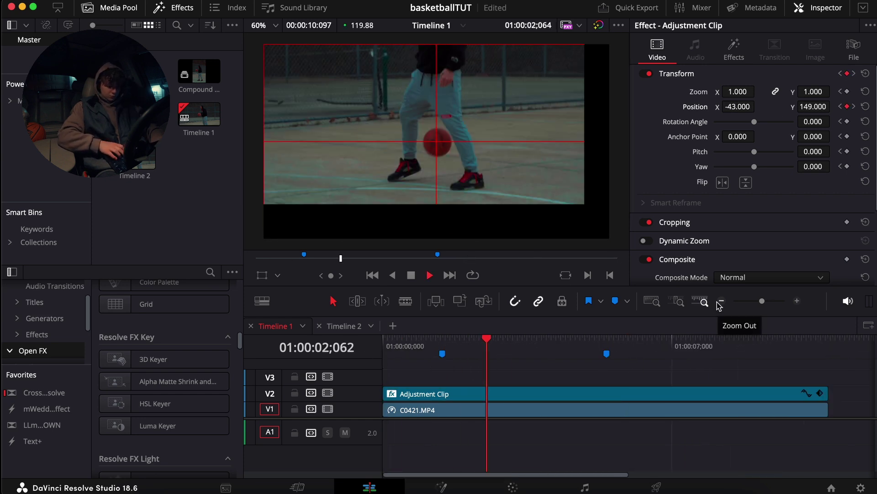
key("space")
Add position keyframes from 01:00:06;033 to 01:00:06;064, setting X -130 and Y -137 at that frame.
key("Right")
key("Right")
key("Right")
key("Right")
key("Right")
key("Right")
key("Right")
key("Right")
key("Right")
key("Right")
key("Right")
key("Right")
key("Right")
key("Right")
key("Right")
key("Right")
key("Right")
key("Right")
key("Right")
key("Right")
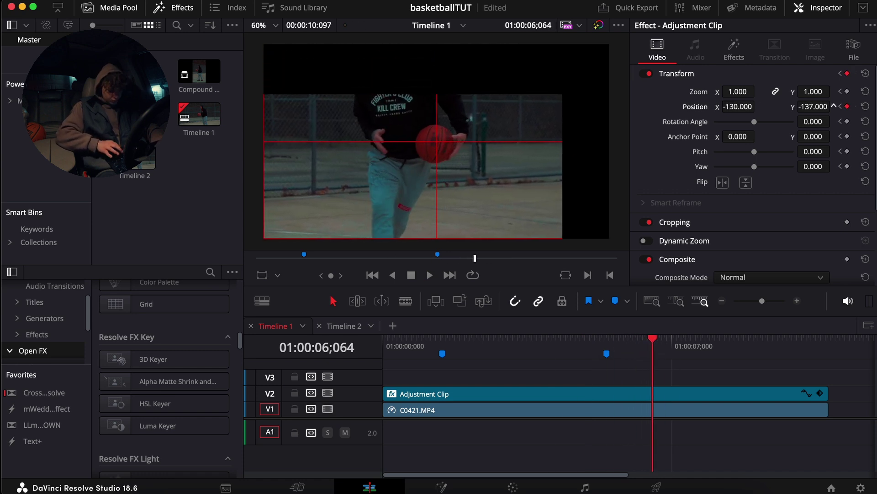
Keyframe the clip's position between 01:00:06;064 and 01:00:06;078, reaching X -76 and Y -98.
key("Right")
key("Right")
key("Right")
key("Right")
key("Right")
key("Right")
key("Right")
key("Right")
key("Right")
key("Right")
key("Right")
key("Right")
key("Right")
key("Right")
key("Right")
key("Right")
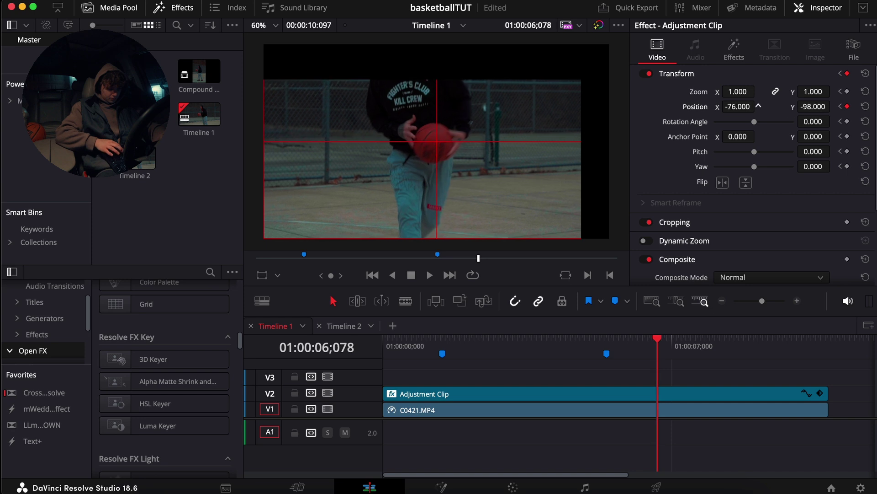
Keyframe the adjustment clip's position from 01:00:06;078 to 01:00:06;094, setting X -13 and Y -44 to center the ball there.
key("Right")
key("Right")
key("Right")
key("Right")
key("Right")
key("Right")
key("Right")
key("Right")
key("Right")
key("Right")
key("Right")
key("Right")
key("Right")
key("Right")
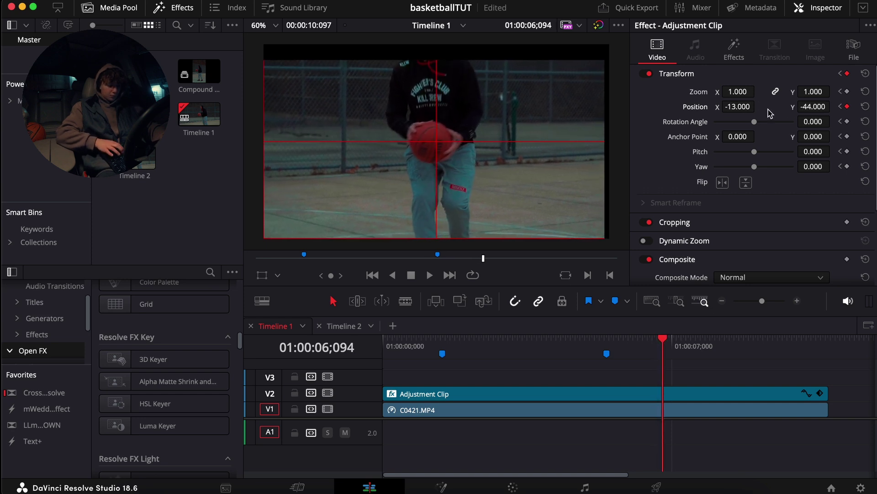
Continue the position keyframes from 01:00:06;094 towards 01:00:06;107, bringing the clip to X 57 and Y -72.
key("Right")
key("Right")
key("Right")
key("Right")
key("Right")
key("Right")
key("Right")
key("Right")
key("Right")
key("Right")
key("Right")
key("Right")
key("Right")
key("Right")
key("Right")
key("Right")
key("Right")
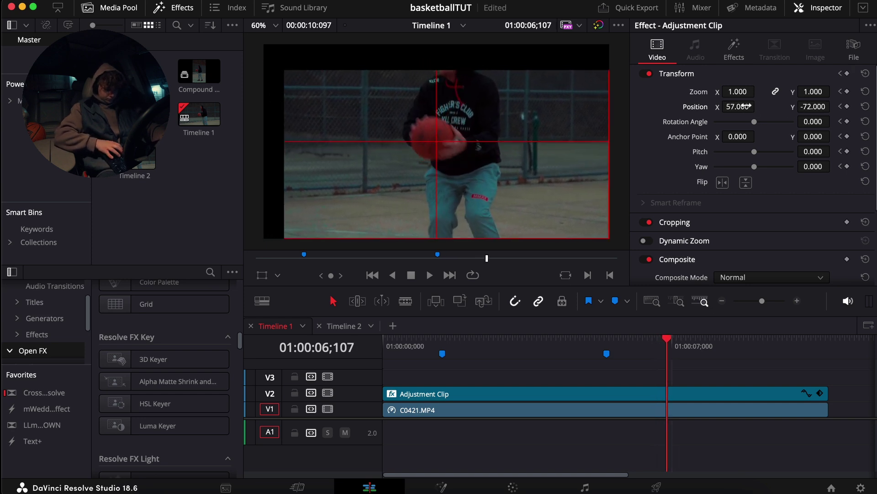
Keyframe the clip's position as the ball rises up to 01:00:07;012, setting X 105 and Y -211 at that frame.
key("Right")
key("Right")
key("Right")
key("Right")
key("Right")
key("Right")
key("Right")
key("Right")
key("Right")
key("Right")
key("Right")
key("Right")
key("Right")
key("Right")
key("Right")
key("Right")
key("Right")
key("Right")
key("Right")
key("Right")
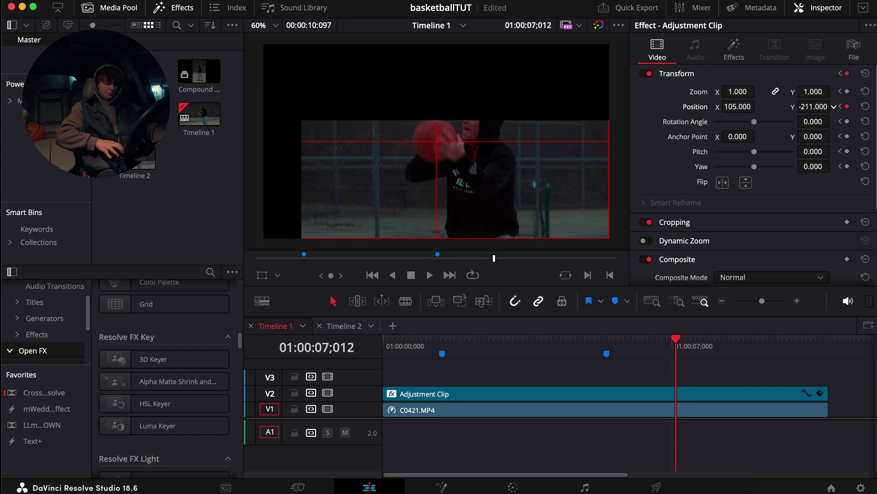
Add position keyframes from 01:00:07;012 towards 01:00:07;070, bringing the clip to X 41 and Y -241.
key("Right")
key("Right")
key("Right")
key("Right")
key("Right")
key("Right")
key("Right")
key("Right")
key("Right")
key("Right")
key("Right")
key("Right")
key("Right")
key("Right")
key("Right")
key("Right")
key("Right")
key("Right")
key("Right")
key("Right")
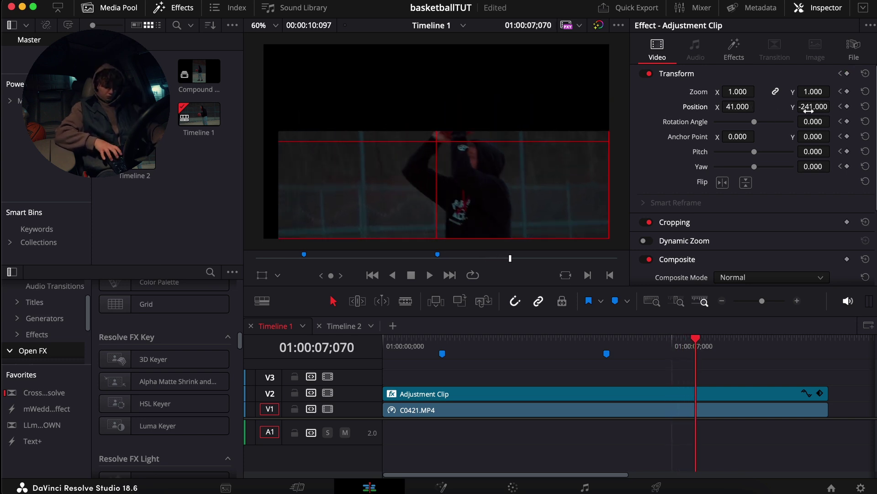
Keep centering the ball with position keyframes from 01:00:07;070 towards 01:00:08;002, reaching X -120 and Y -183.
key("Right")
key("Right")
key("Right")
key("Right")
key("Right")
key("Right")
key("Right")
key("Right")
key("Right")
key("Right")
key("Right")
key("Right")
key("Right")
key("Right")
key("Right")
key("Right")
key("Right")
key("Right")
key("Right")
key("Right")
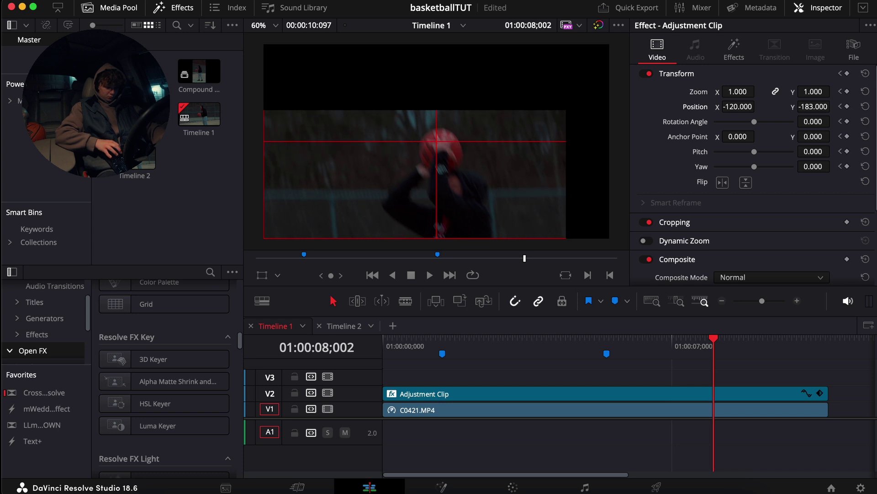
Keyframe the clip's position between 01:00:08;002 and 01:00:08;034, bringing X to -197 and raising Y to follow the ball.
key("Right")
key("Right")
key("Right")
key("Right")
key("Right")
key("Right")
key("Right")
key("Right")
key("Right")
key("Right")
key("Right")
key("Right")
key("Right")
key("Right")
key("Right")
key("Right")
key("Right")
key("Right")
key("Right")
key("Right")
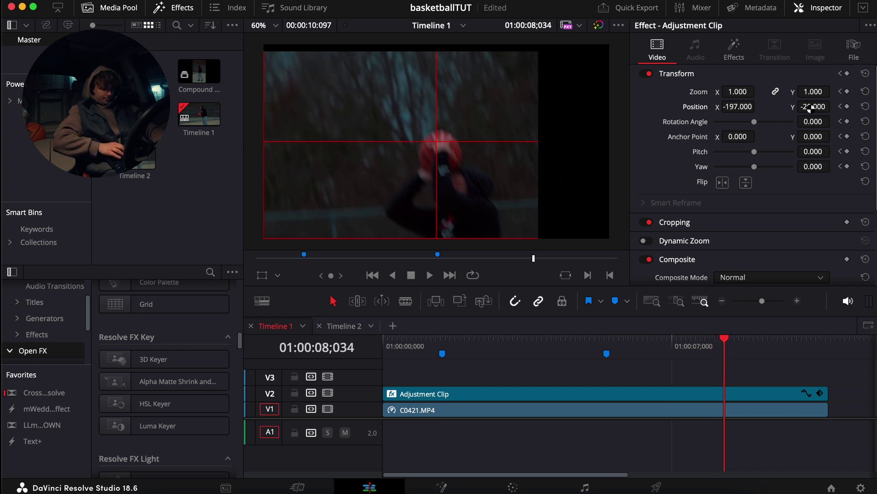
Add position keyframes from 01:00:08;034 towards 01:00:08;074, bringing the clip to X -243 and Y 108.
key("Right")
key("Right")
key("Right")
key("Right")
key("Right")
key("Right")
key("Right")
key("Right")
key("Right")
key("Right")
key("Right")
key("Right")
key("Right")
key("Right")
key("Right")
key("Right")
key("Right")
key("Right")
key("Right")
key("Right")
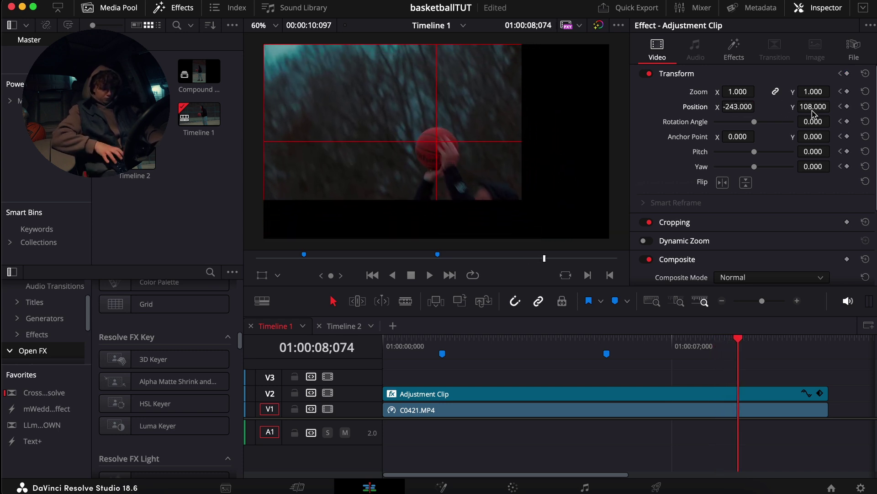
Track the ball's release with position keyframes up to 01:00:08;094, setting X -225 and Y 115 at that frame.
key("Right")
key("Right")
key("Right")
key("Right")
key("Right")
key("Right")
key("Right")
key("Right")
key("Right")
key("Right")
key("Right")
key("Right")
key("Right")
key("Right")
key("Right")
key("Right")
key("Right")
key("Right")
key("Right")
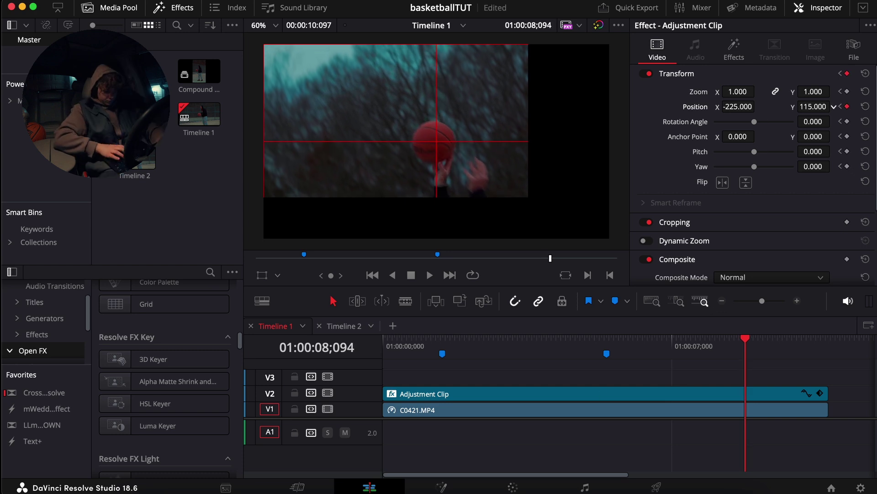
Continue tracking the ball with position keyframes from 01:00:08;094 to 01:00:09;006, bringing X to -152 and Y to 71.
key("Right")
key("Right")
key("Right")
key("Right")
key("Right")
key("Right")
key("Right")
key("Right")
key("Right")
key("Right")
key("Right")
key("Right")
key("Right")
key("Right")
key("Right")
key("Right")
key("Right")
key("Right")
key("Right")
key("Right")
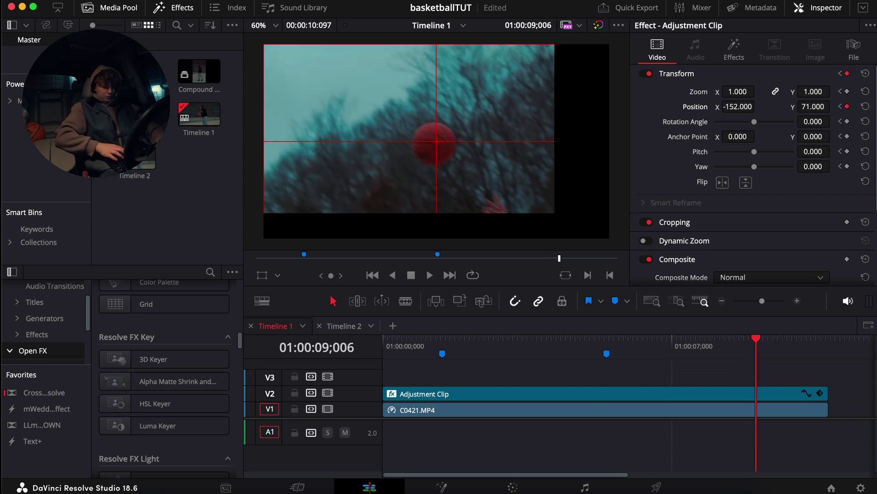
Keyframe the clip's position from 01:00:09;006 to 01:00:09;041, bringing X to -74 and Y to 6.
key("Right")
key("Right")
key("Right")
key("Right")
key("Right")
key("Right")
key("Right")
key("Right")
key("Right")
key("Right")
key("Right")
key("Right")
key("Right")
key("Right")
key("Right")
key("Right")
key("Right")
key("Right")
key("Right")
key("Right")
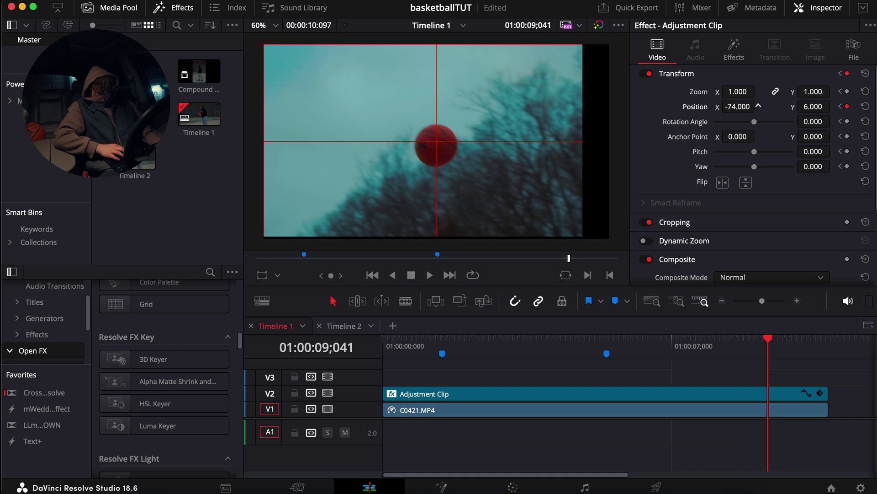
Add position keyframes up to 01:00:09;058, bringing the adjustment clip to X -45 and Y -21.
key("Right")
key("Right")
key("Right")
key("Right")
key("Right")
key("Right")
key("Right")
key("Right")
key("Right")
left_click(763, 394)
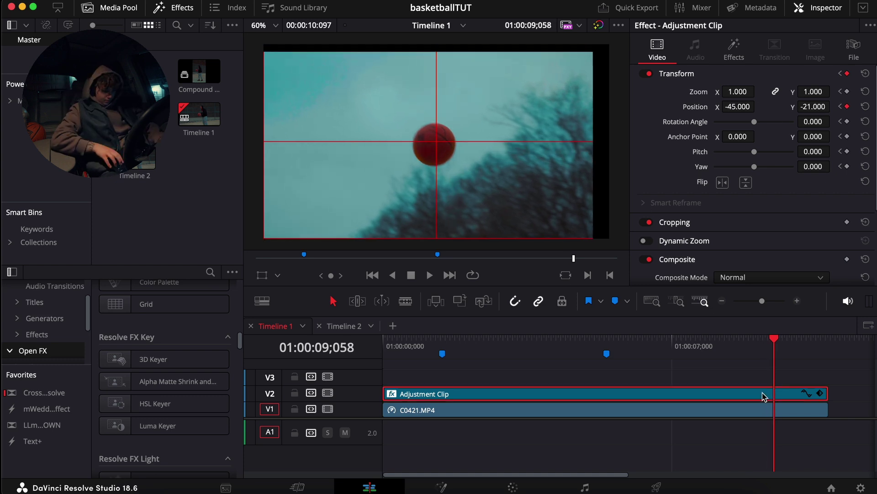
Keyframe the adjustment clip's position past 01:00:09;058, raising X and lowering Y to keep the airborne ball centered.
key("Right")
key("Right")
key("Right")
key("Right")
key("Right")
key("Right")
key("Right")
key("Right")
key("Right")
key("Right")
key("Right")
key("Right")
key("Right")
left_click_drag(737, 107, 746, 107)
left_click_drag(813, 106, 805, 106)
key("Right")
key("Right")
key("Right")
key("Right")
key("Right")
key("Right")
key("Right")
key("Right")
key("Right")
key("Right")
key("Right")
key("Right")
key("Right")
key("Right")
Play the tracked clip from the start to its end to check the ball's centering against the grid.
left_click_drag(783, 350, 617, 356)
key("space")
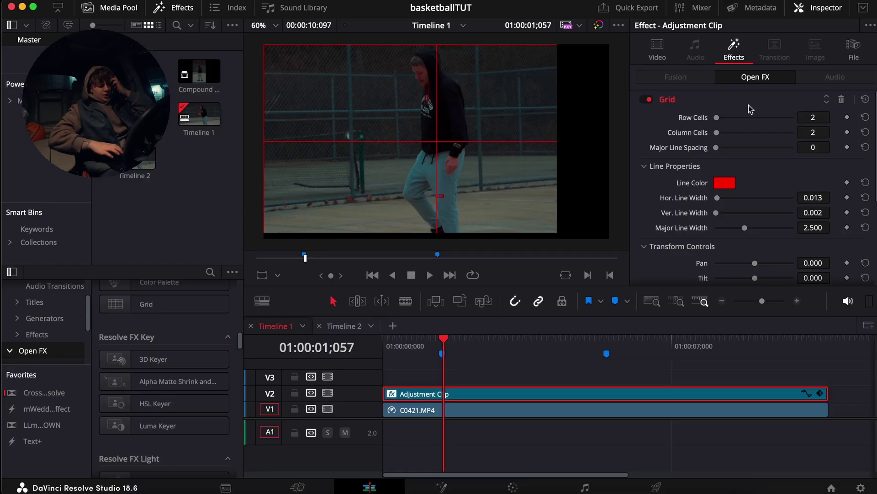
key("Home")
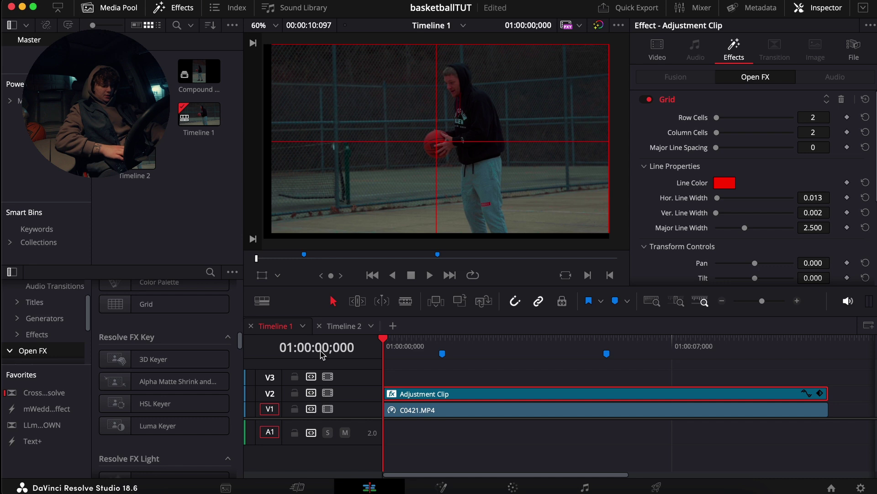
key("space")
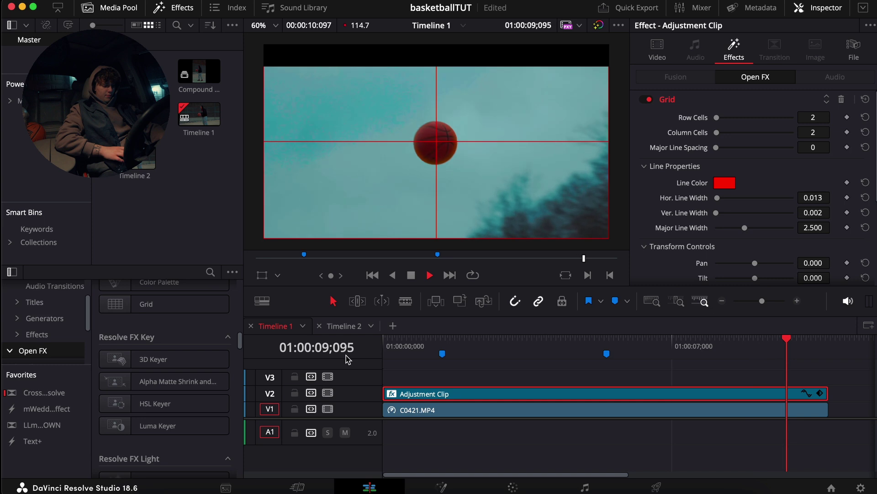
key("space")
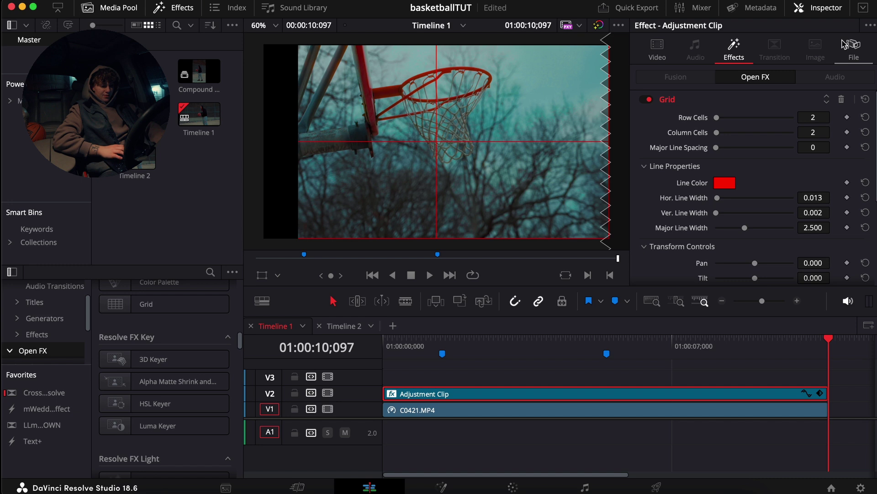
Remove the Grid effect from the adjustment clip and play the timeline from the start.
left_click(842, 100)
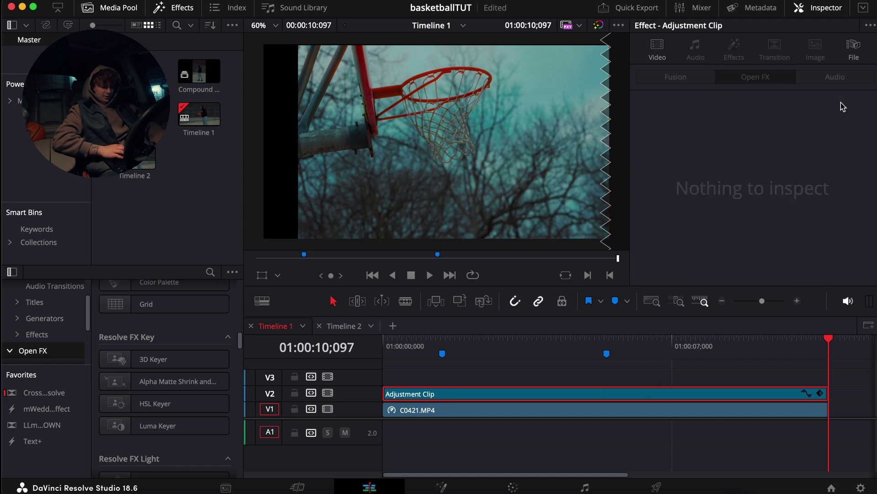
key("Home")
key("space")
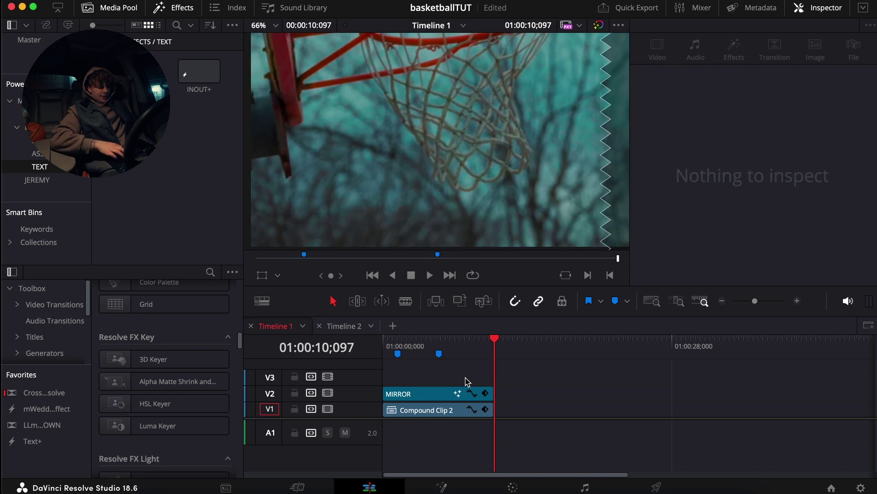
left_click(388, 346)
key("space")
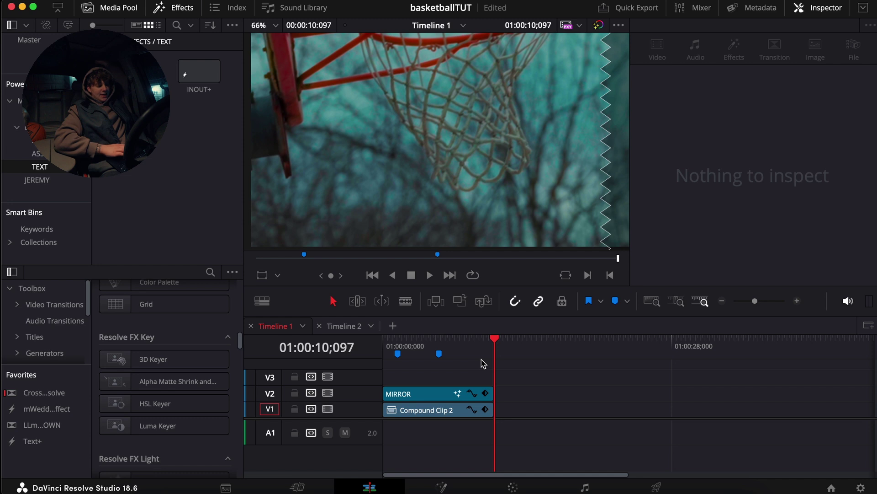
Combine the MIRROR effect clip and Compound Clip 2 into a new compound clip named Compound Clip 1.
key("Home")
left_click(431, 410, "shift")
right_click(432, 410)
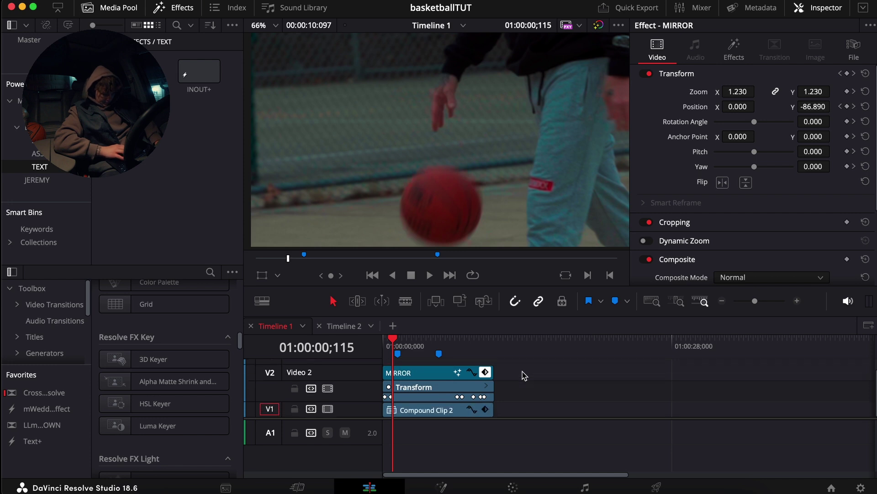
left_click_drag(515, 373, 465, 410)
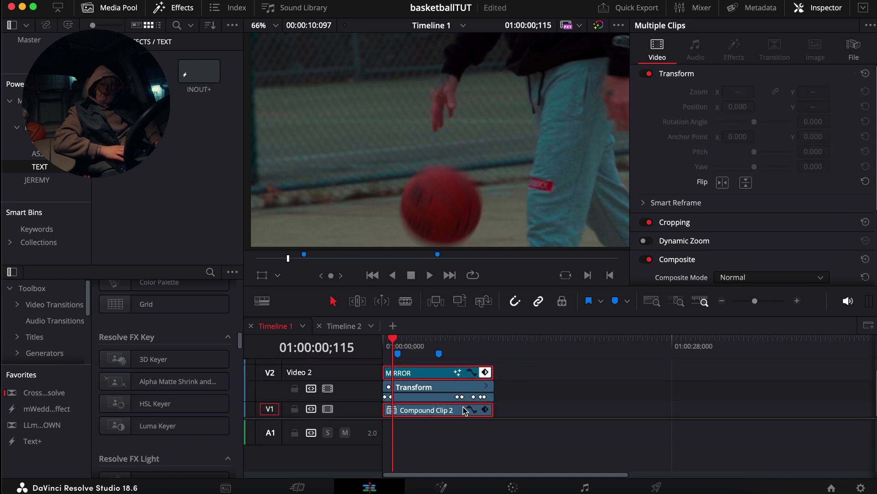
left_click(486, 387)
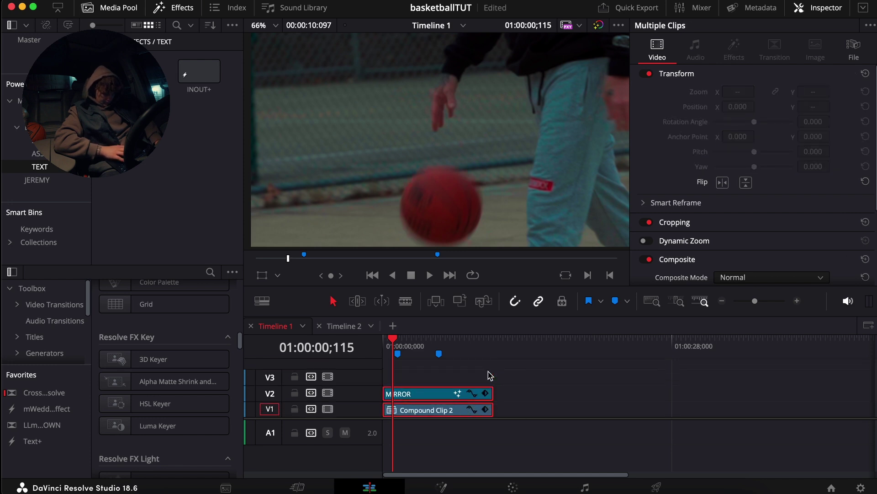
right_click(447, 395)
left_click(492, 148)
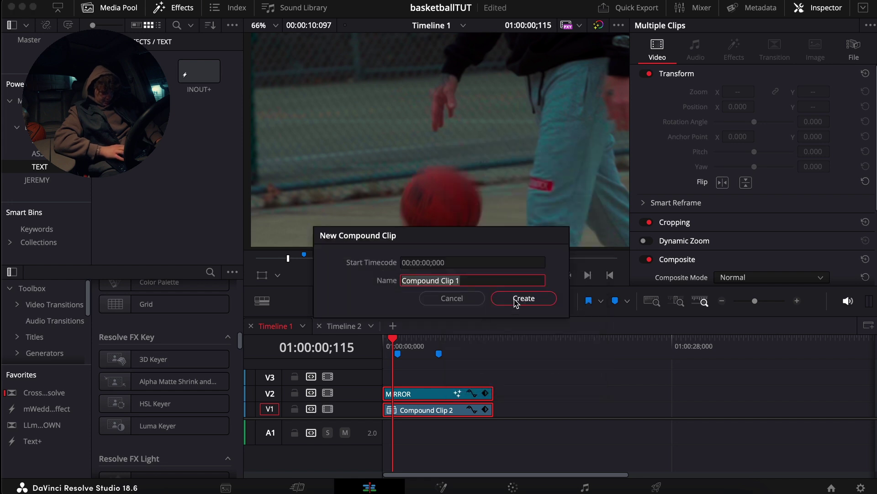
left_click(523, 298)
Insert a Transform node after MediaIn1 in Fusion, enable its Motion Blur, and play back the composition.
key("shift+5")
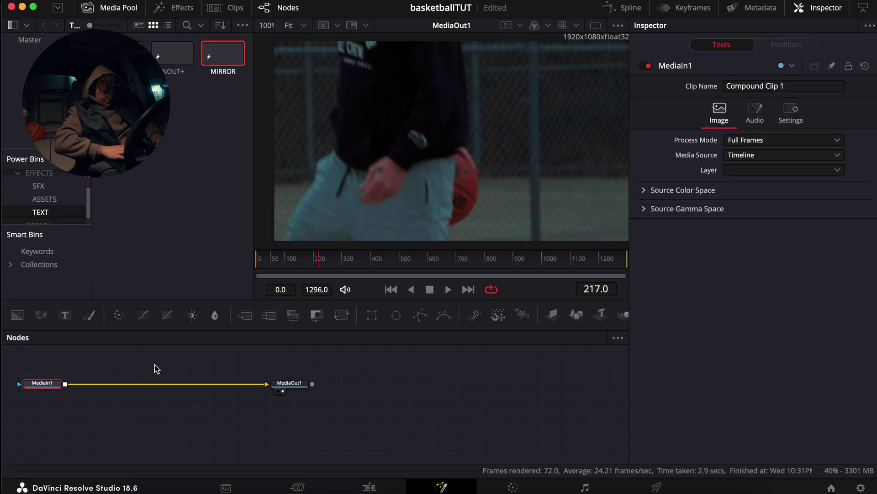
left_click(342, 315)
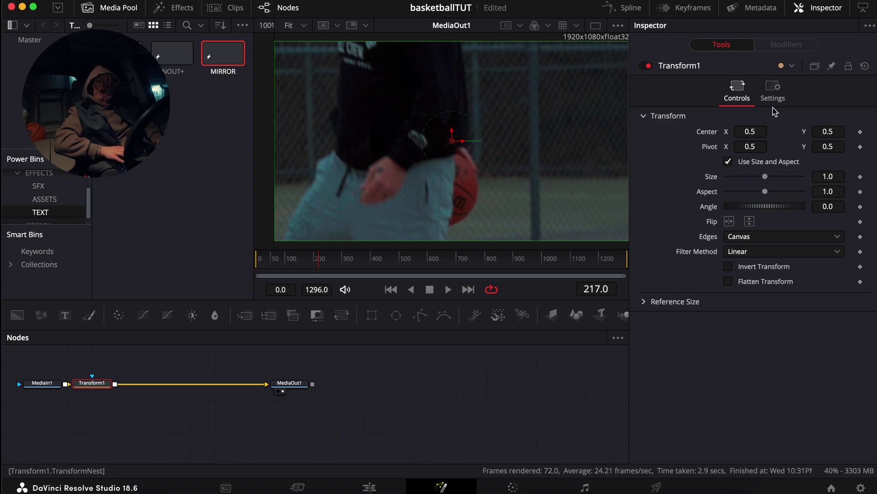
left_click(773, 93)
left_click(729, 243)
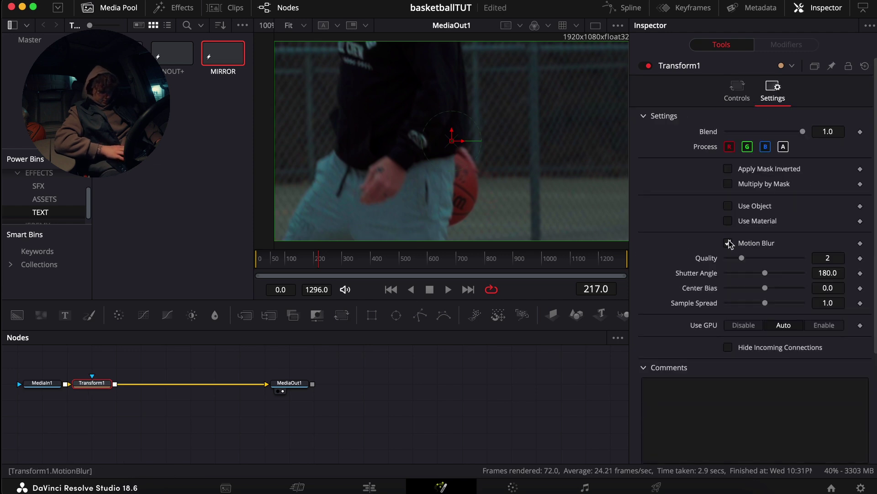
left_click_drag(276, 265, 217, 266)
key("space")
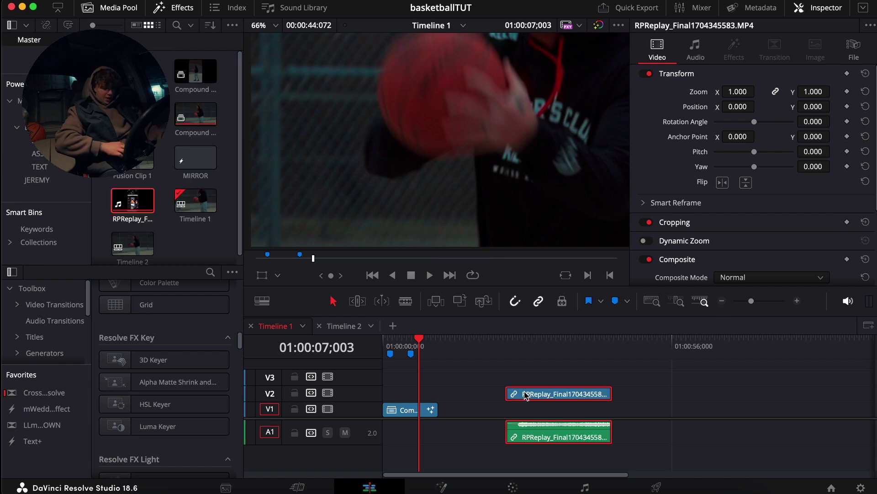
Unlink the RPReplay clip's video from its audio and delete the video part.
left_click_drag(533, 395, 502, 404)
right_click(509, 415)
left_click(613, 361)
left_click(607, 399)
key("Delete")
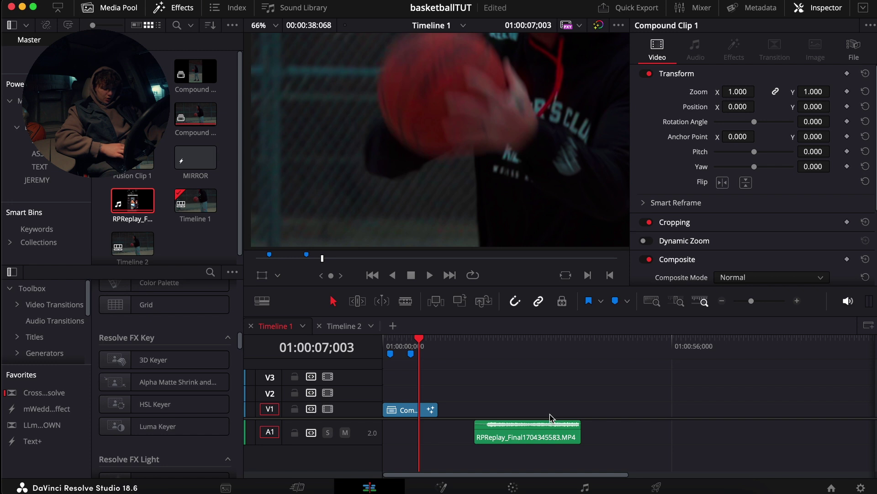
Move the RPReplay audio to the timeline start, cut it at 01:00:02;051, and ripple-delete its opening section.
left_click_drag(528, 439, 404, 438)
left_click(395, 341)
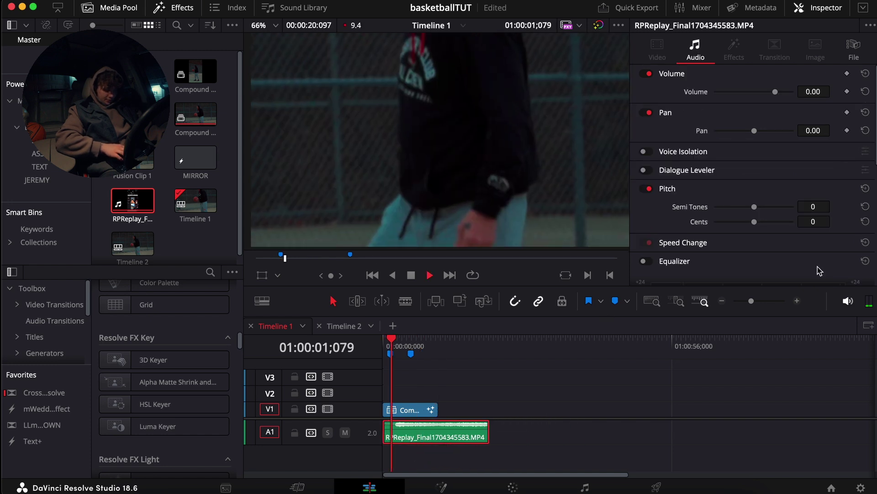
scroll(406, 354, "up", 2)
left_click(405, 352)
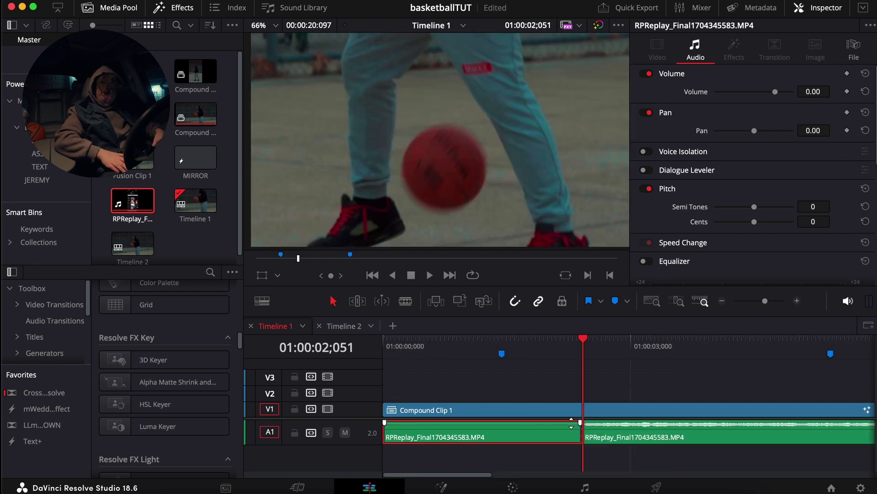
key("Delete")
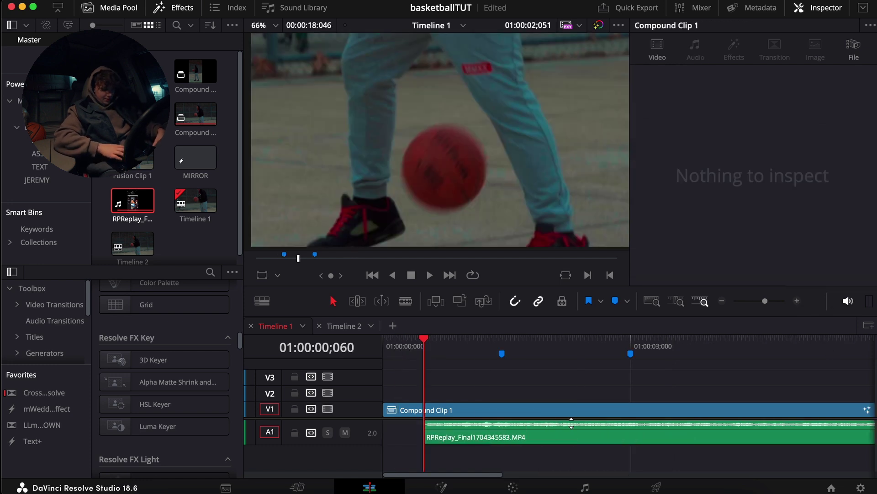
Cut the audio at Compound Clip 1's end, at 01:00:08;046, and delete the excess beyond it.
left_click(724, 300)
left_click(725, 301)
left_click(724, 301)
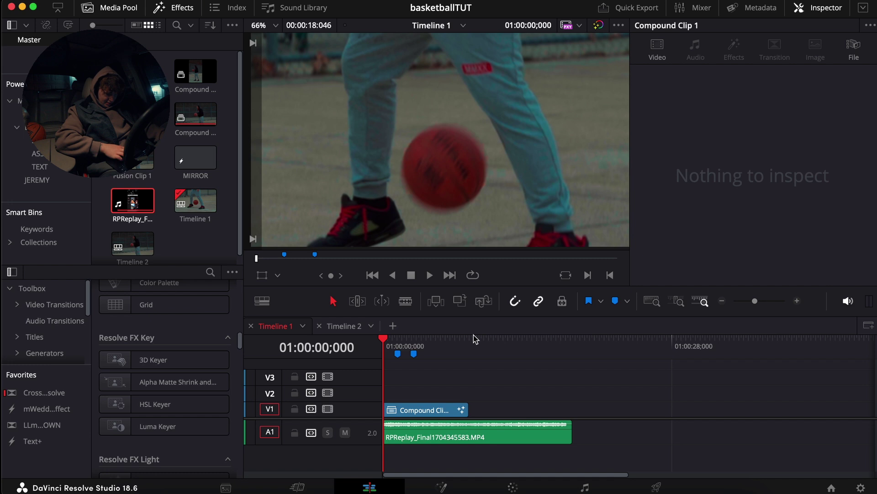
key("super+b")
key("Delete")
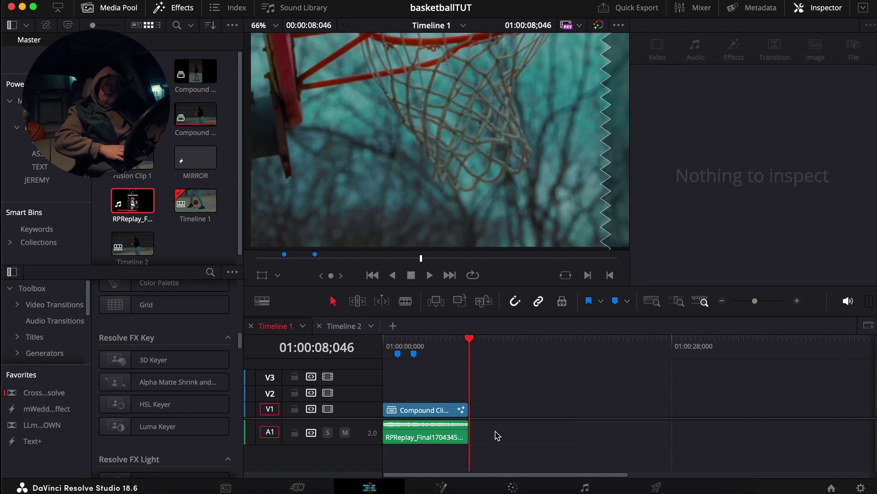
Open the Deliver page to prepare Timeline 1 for export.
left_click(656, 486)
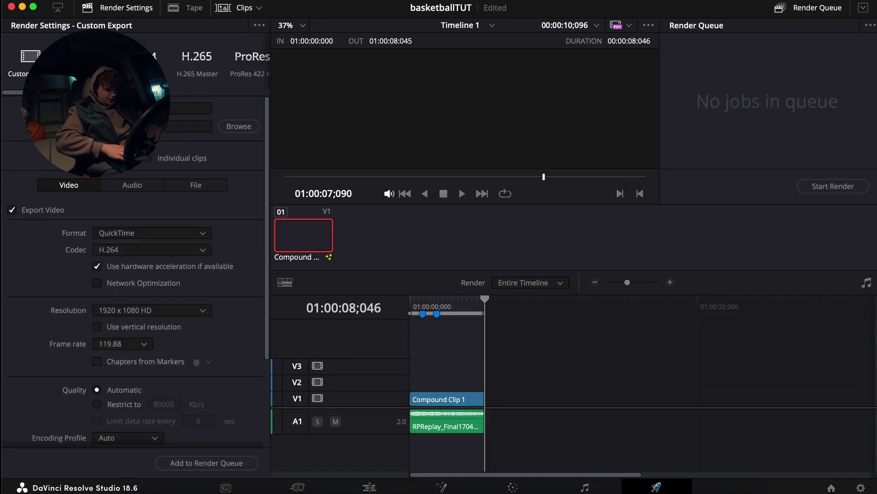